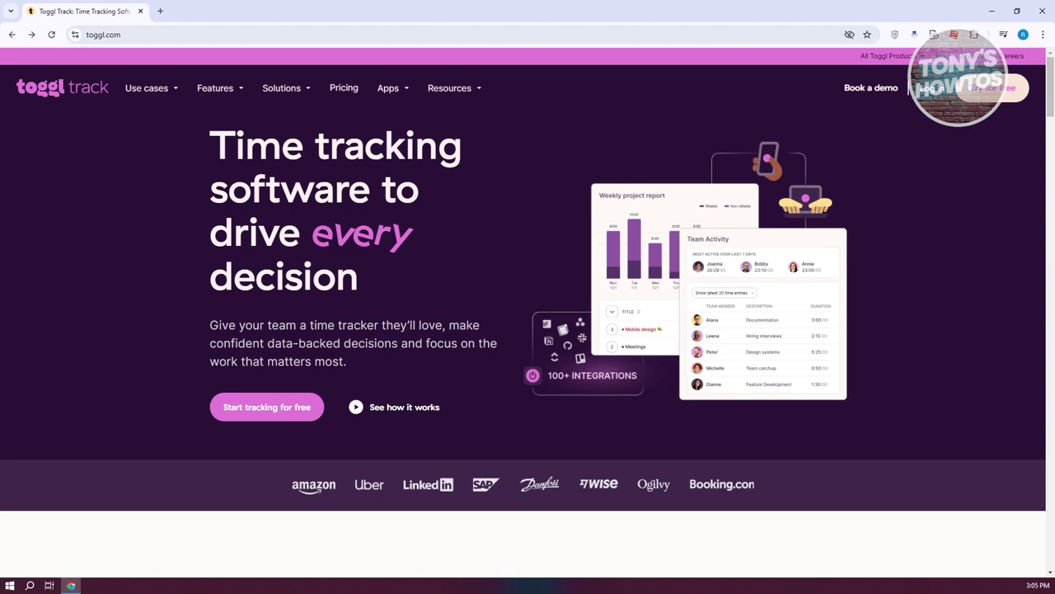
Step: Browse the Pricing plans and start the free sign-up under the Free plan
{"action": "left_click", "coordinate": [343, 87]}
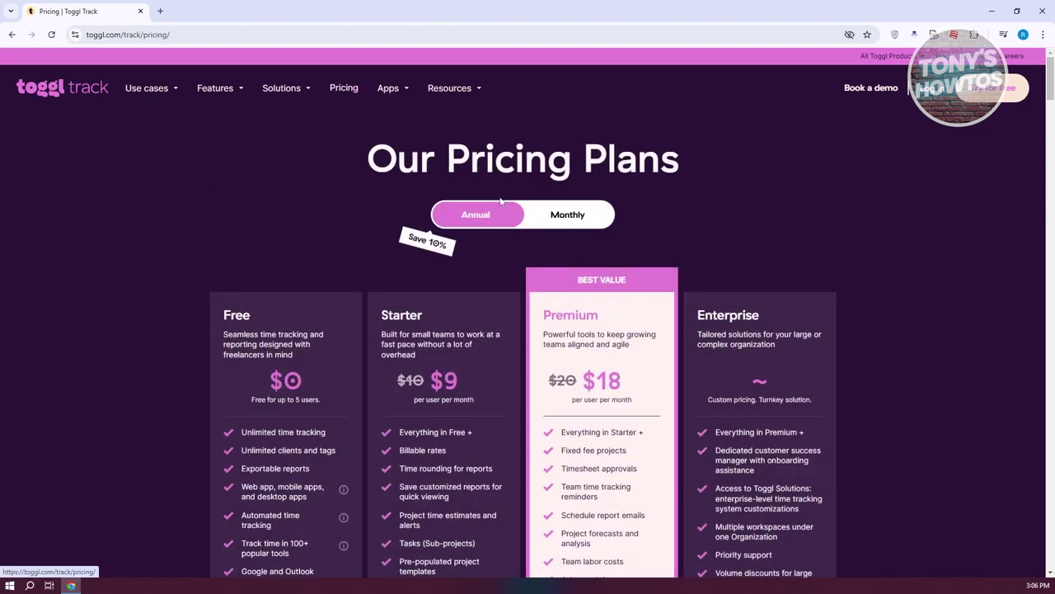
{"action": "scroll", "coordinate": [944, 264], "scroll_direction": "down", "scroll_amount": 1}
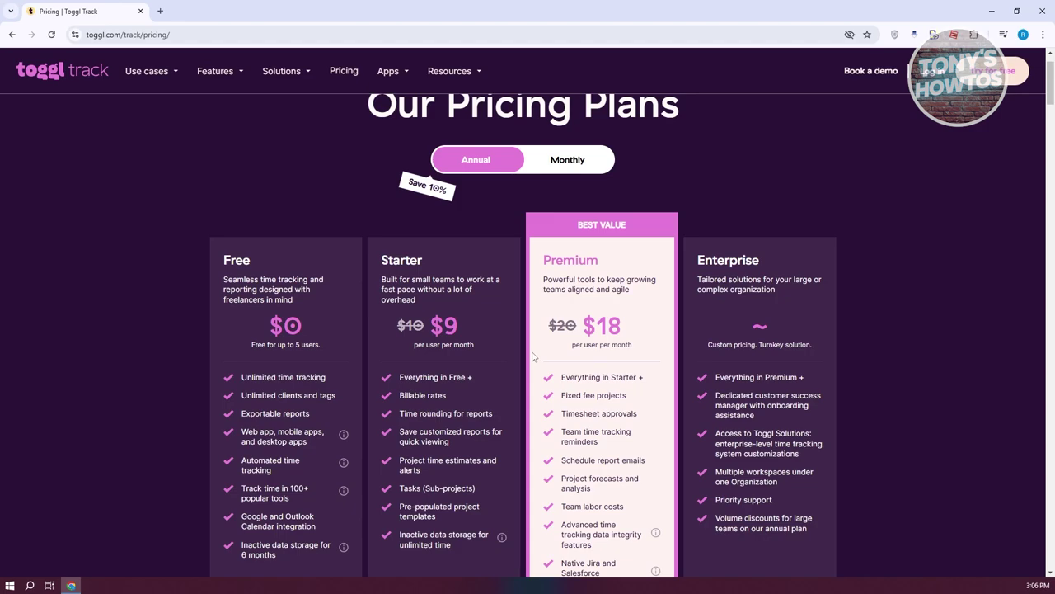
{"action": "scroll", "coordinate": [532, 356], "scroll_direction": "down", "scroll_amount": 1}
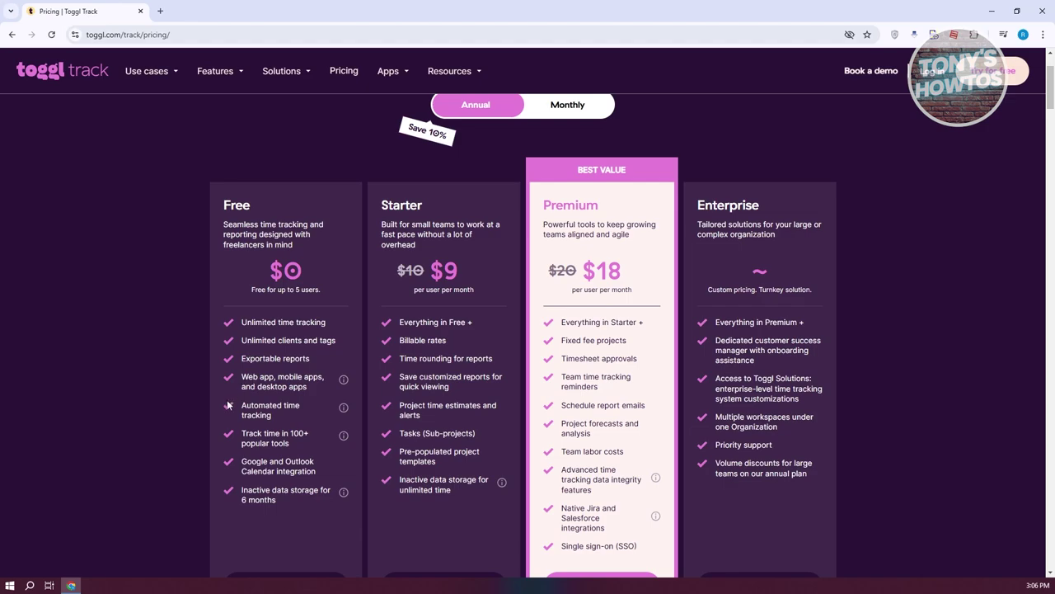
{"action": "scroll", "coordinate": [229, 404], "scroll_direction": "down", "scroll_amount": 2}
{"action": "scroll", "coordinate": [229, 434], "scroll_direction": "up", "scroll_amount": 1}
{"action": "left_click", "coordinate": [300, 541]}
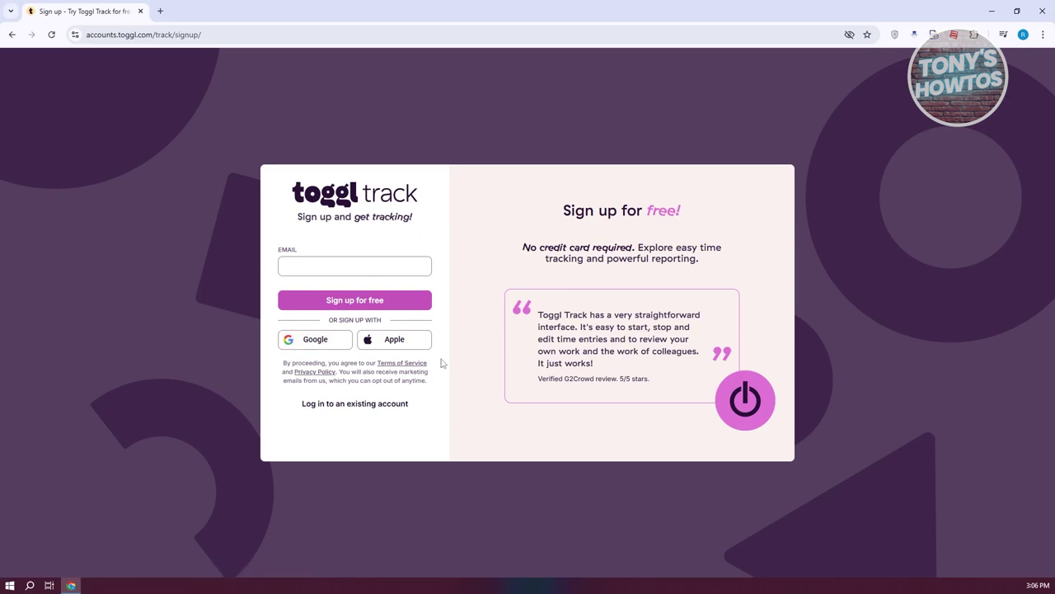
Step: Sign up for Toggl Track with a Google account, granting consent, and continue into the app
{"action": "left_click", "coordinate": [315, 340]}
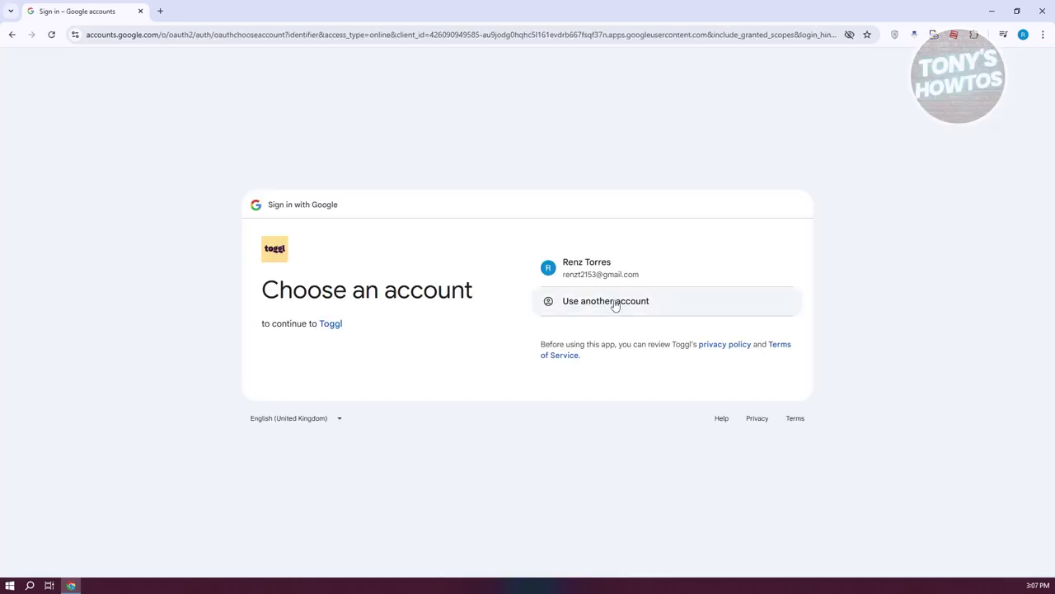
{"action": "left_click", "coordinate": [636, 276]}
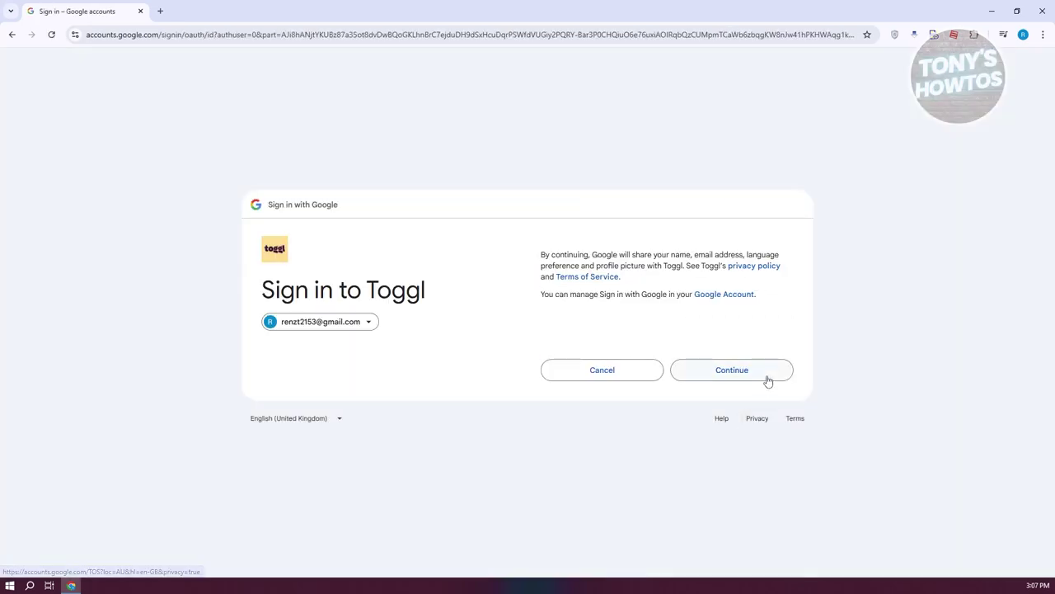
{"action": "left_click", "coordinate": [766, 378]}
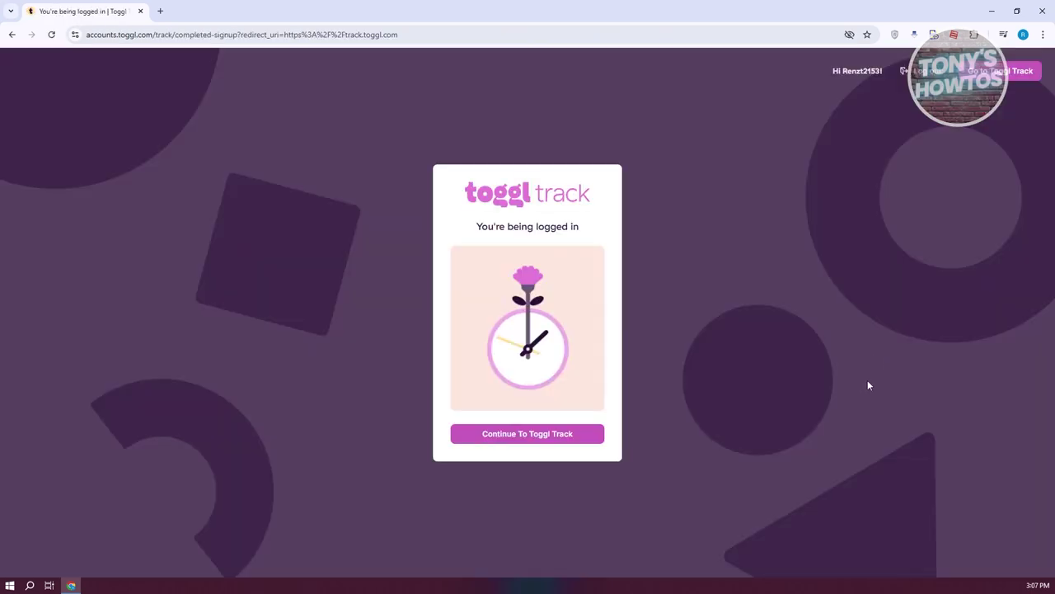
{"action": "left_click", "coordinate": [505, 439]}
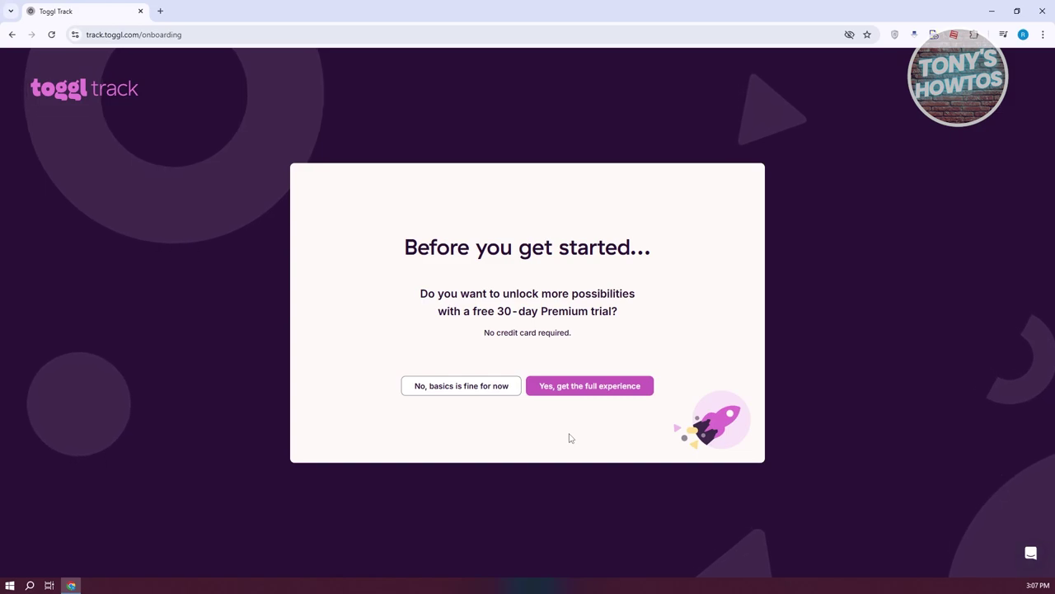
Step: Decline the Premium trial, choose Personal Use, and skip starter projects and calendar connection
{"action": "left_click", "coordinate": [486, 399]}
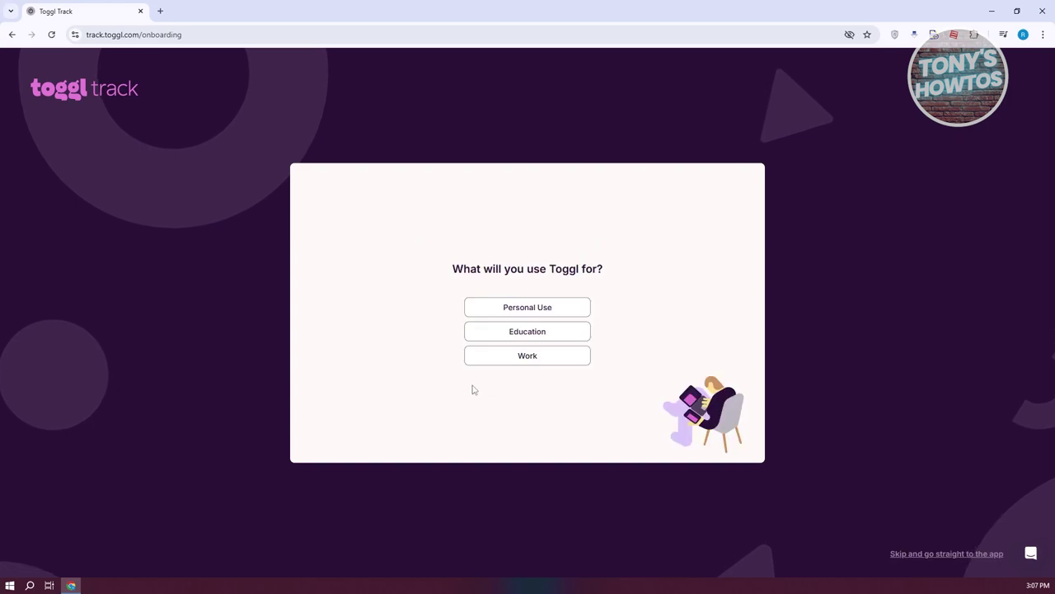
{"action": "left_click", "coordinate": [530, 308]}
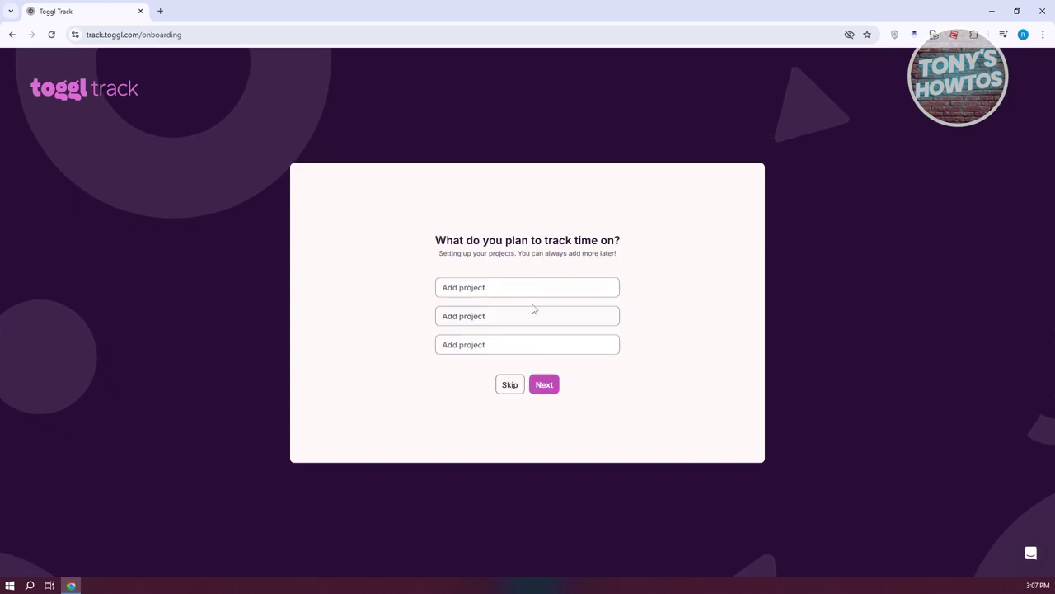
{"action": "left_click", "coordinate": [510, 385]}
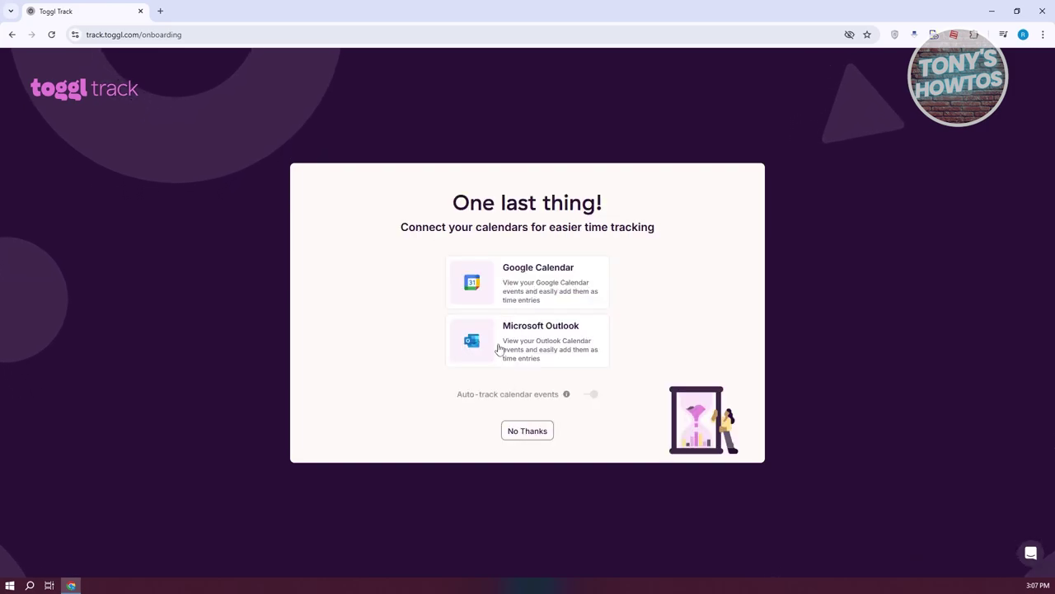
{"action": "left_click", "coordinate": [526, 430]}
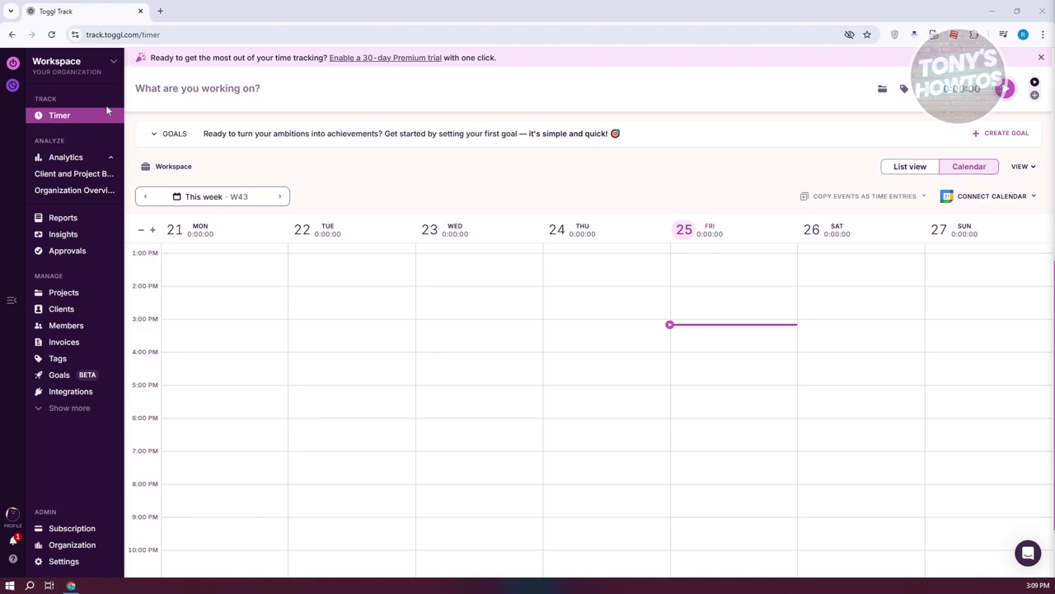
Step: Open Manage Workspaces from the sidebar's Workspace dropdown
{"action": "left_click", "coordinate": [115, 61]}
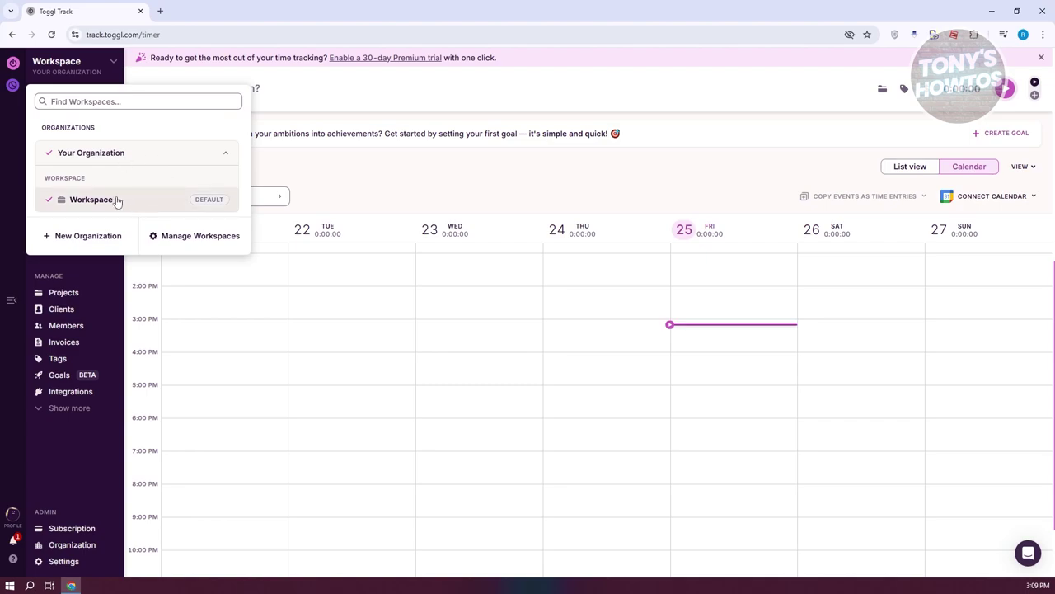
{"action": "left_click", "coordinate": [179, 247]}
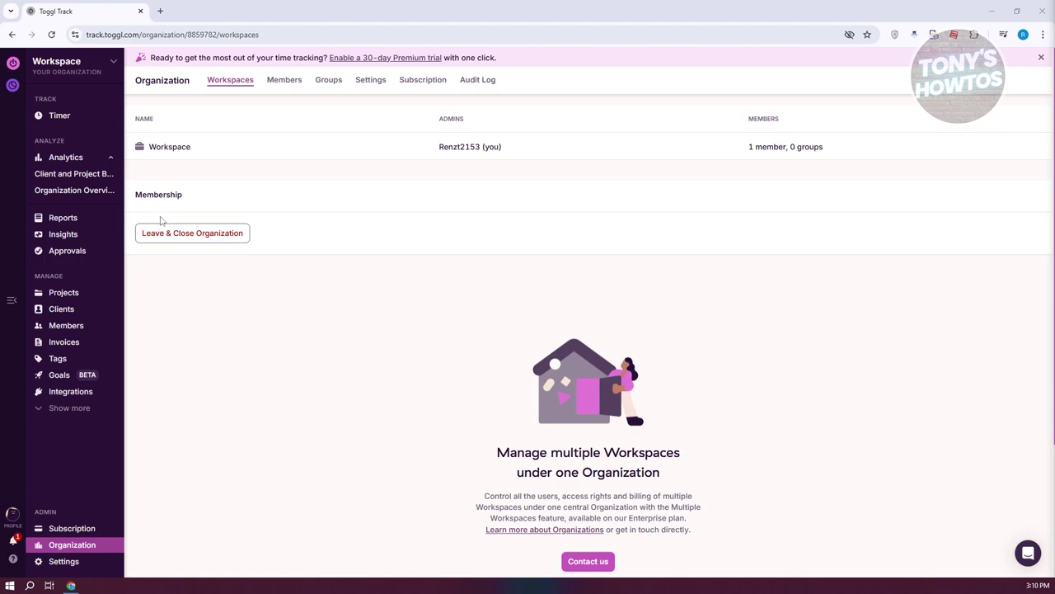
Step: Review the Organization page's Members, Groups, Settings, Subscription and Audit Log tabs in turn
{"action": "left_click", "coordinate": [288, 79]}
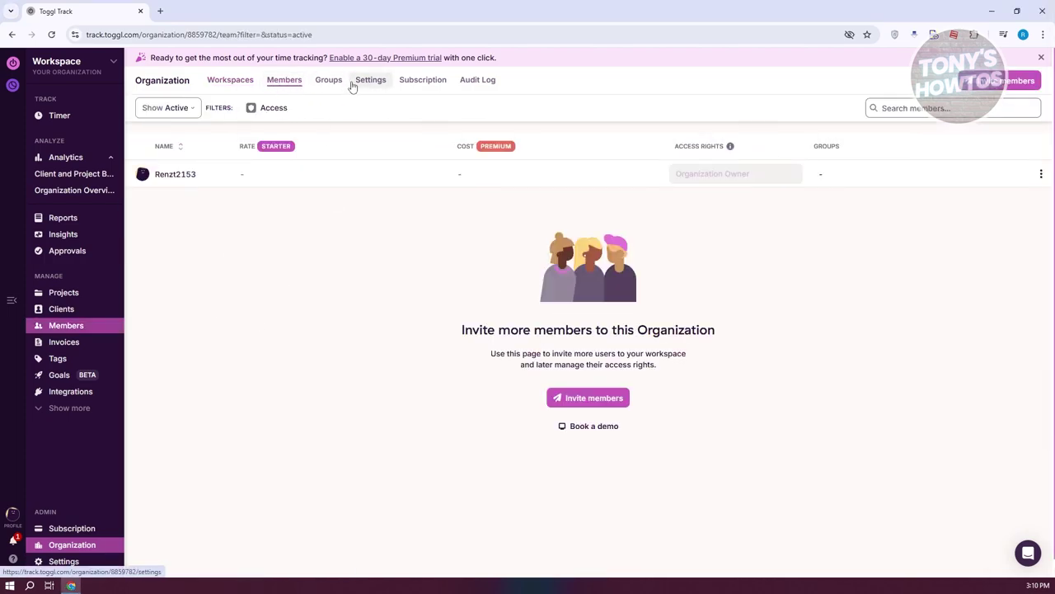
{"action": "left_click", "coordinate": [334, 83]}
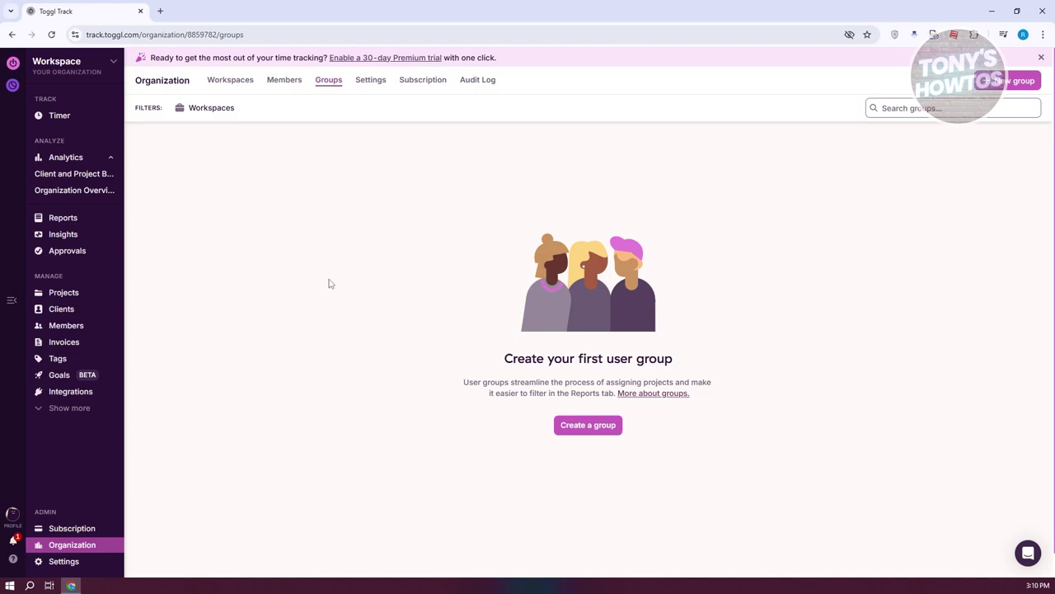
{"action": "left_click", "coordinate": [371, 80]}
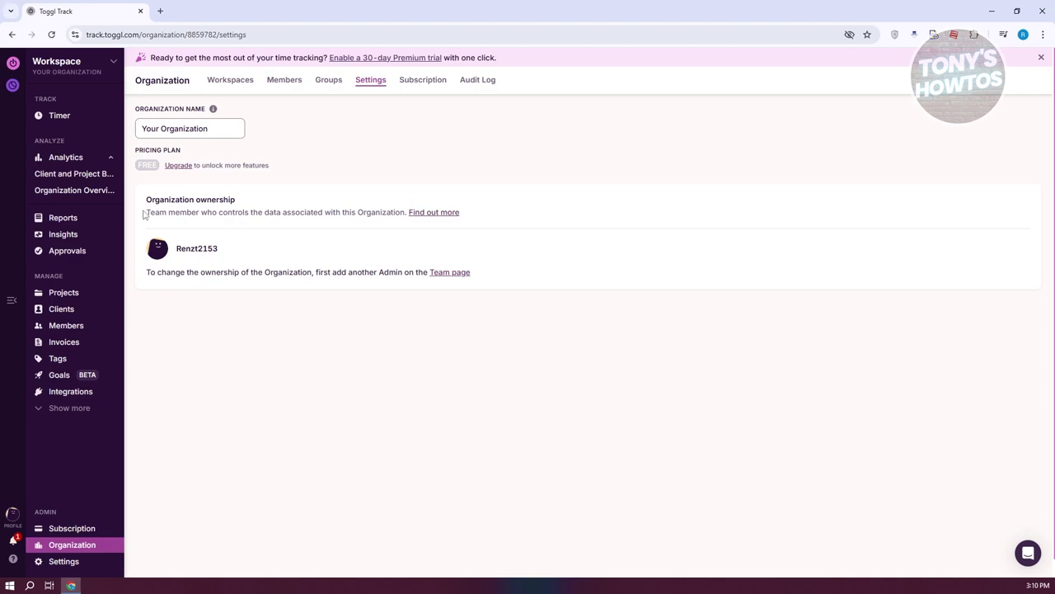
{"action": "left_click", "coordinate": [433, 83]}
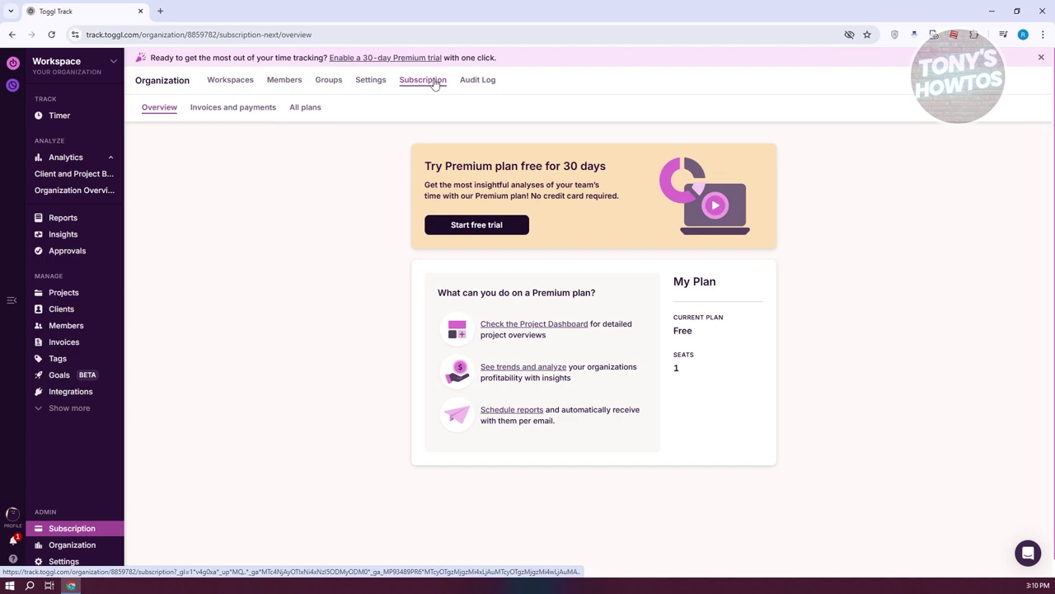
{"action": "left_click", "coordinate": [480, 85]}
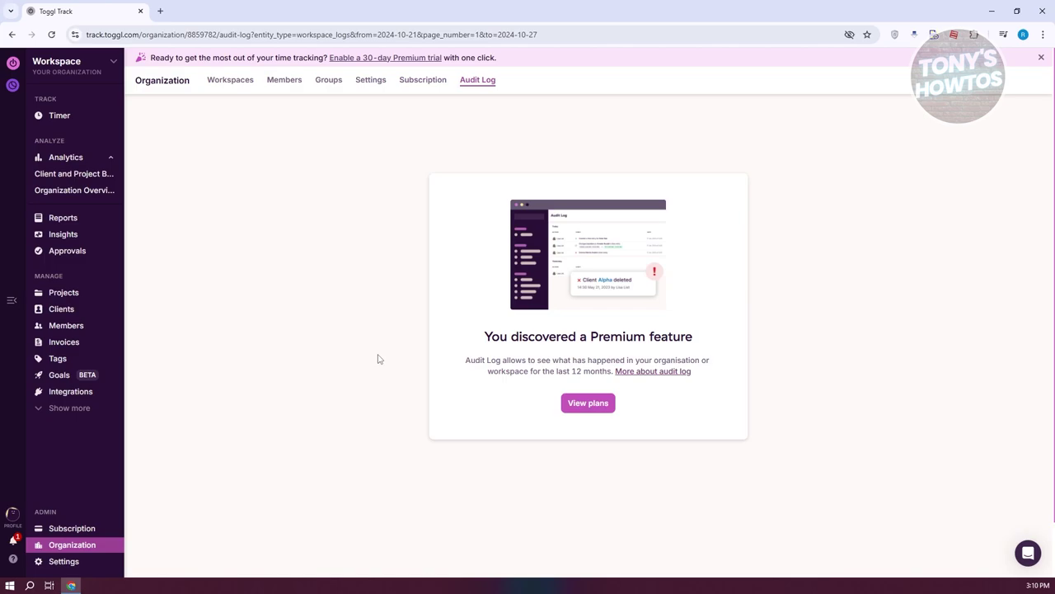
{"action": "left_click", "coordinate": [114, 62]}
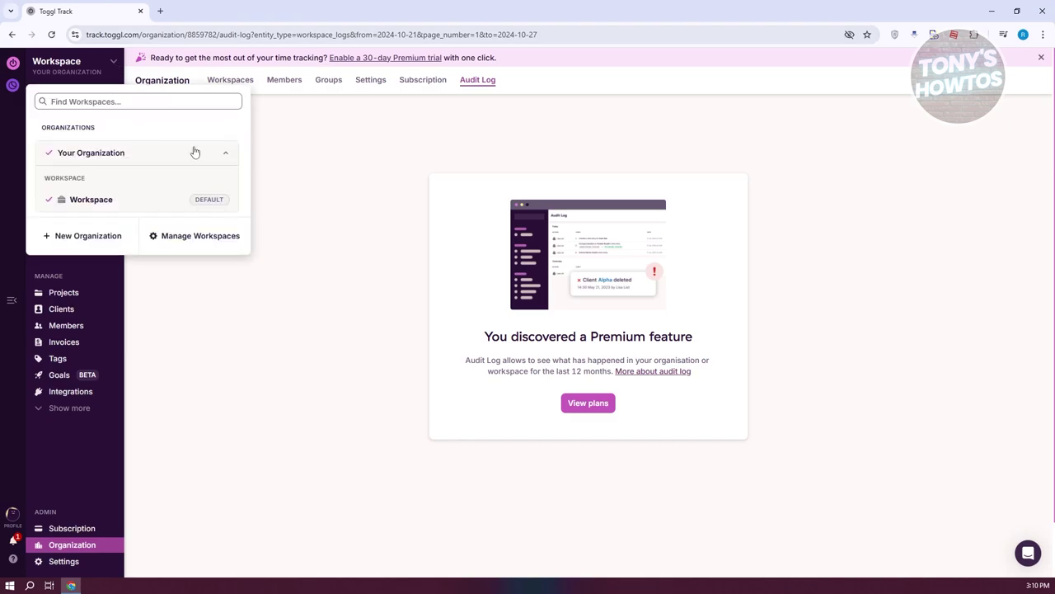
Step: Create a new organization named TEST ORG and skip inviting anyone
{"action": "left_click", "coordinate": [227, 156]}
{"action": "left_click", "coordinate": [226, 156]}
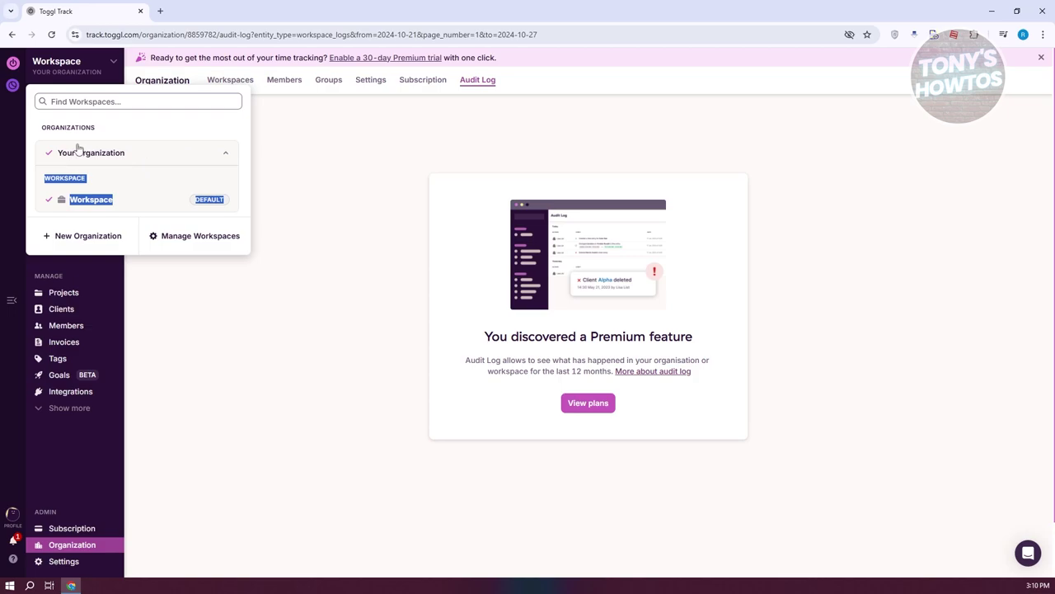
{"action": "left_click", "coordinate": [88, 236]}
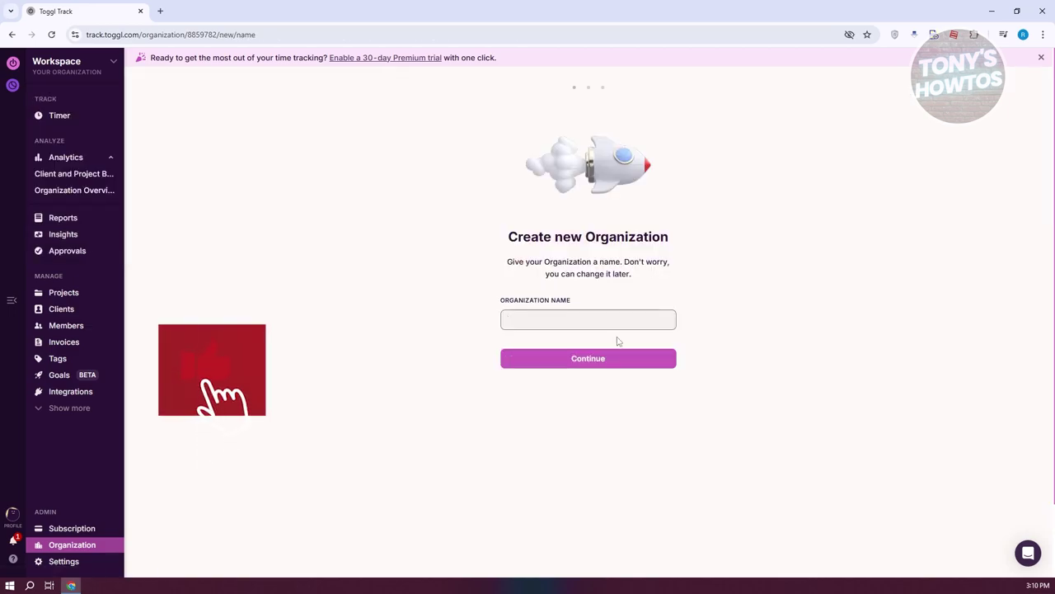
{"action": "type", "text": "TEST ORG"}
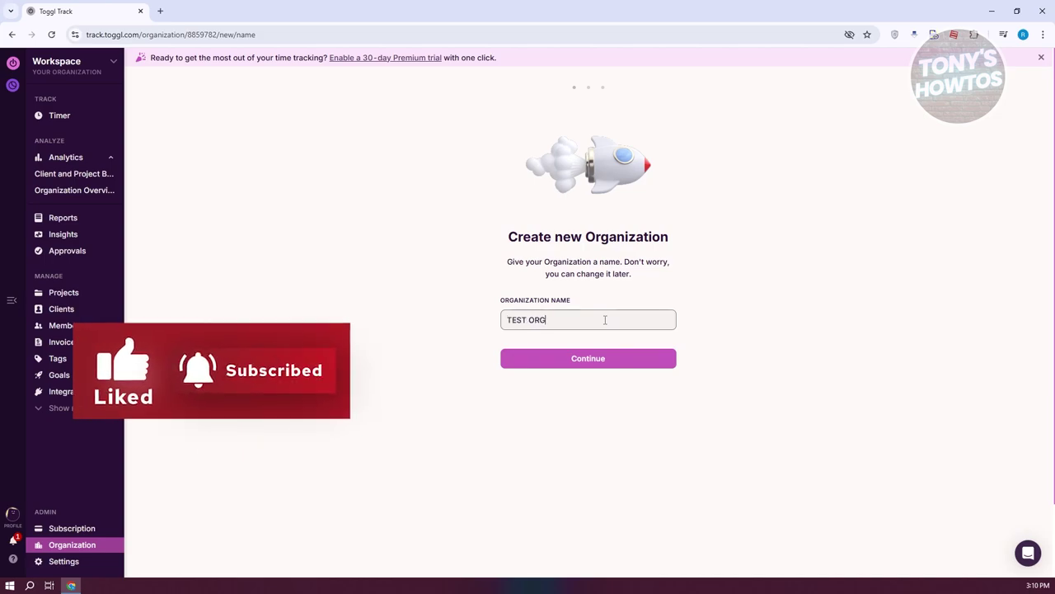
{"action": "left_click", "coordinate": [557, 361]}
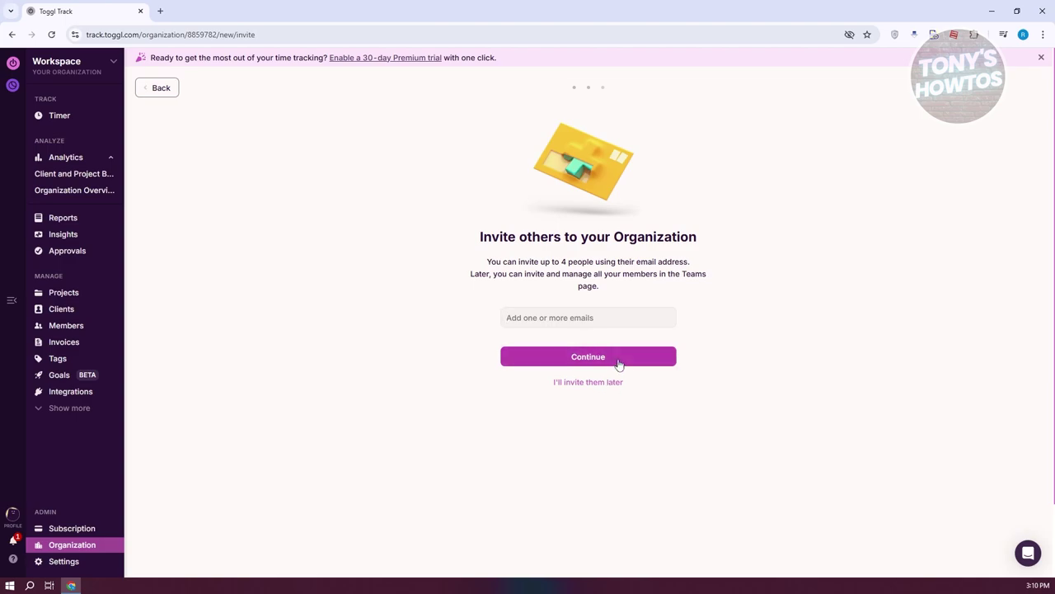
{"action": "left_click", "coordinate": [597, 384]}
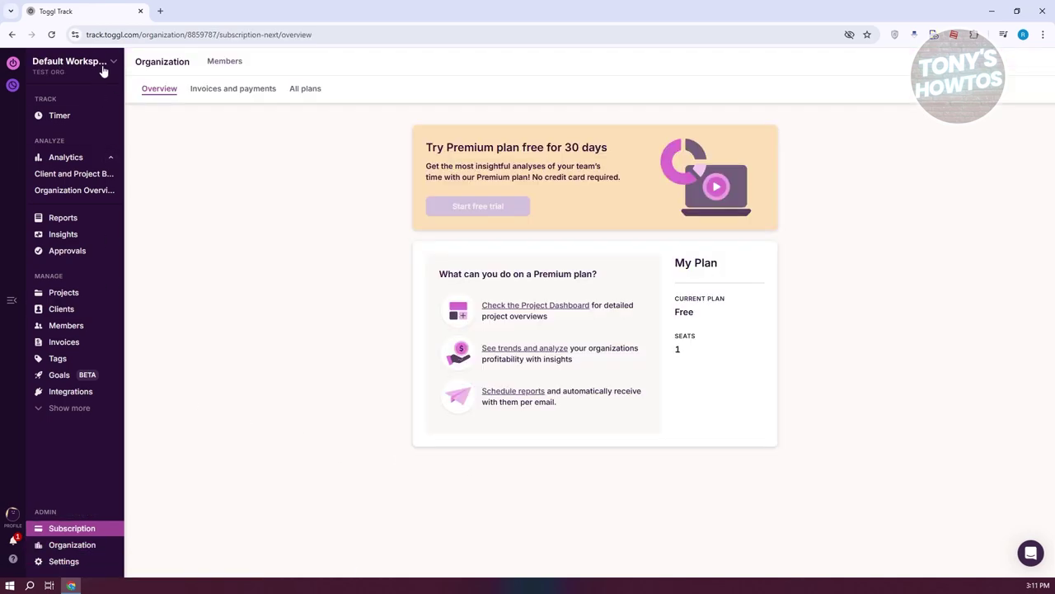
Step: Start the 30-day Premium plan trial from the workspace switcher
{"action": "left_click", "coordinate": [103, 70]}
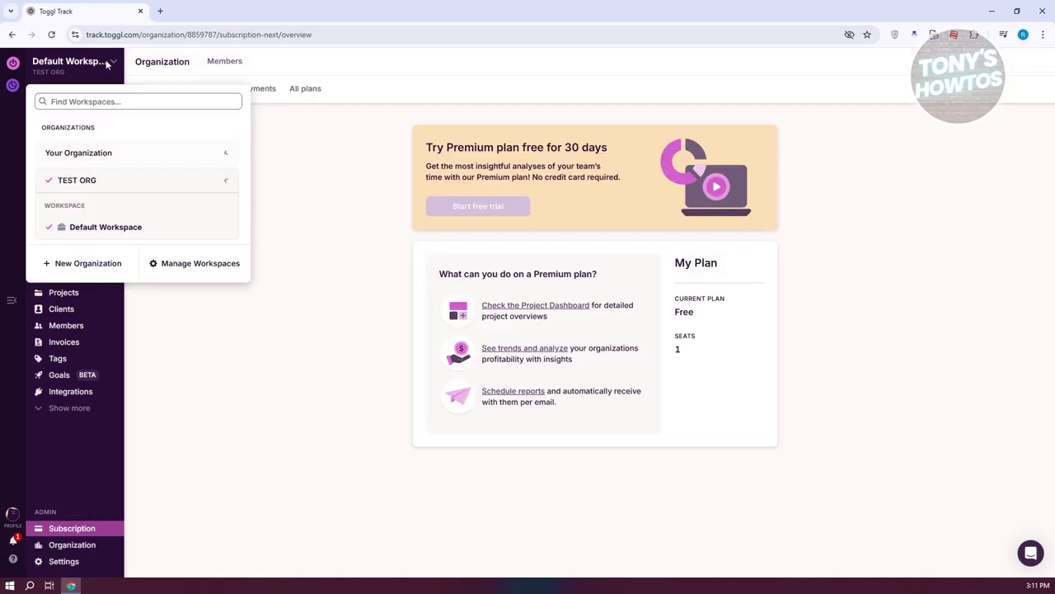
{"action": "left_click", "coordinate": [223, 181]}
{"action": "left_click", "coordinate": [225, 156]}
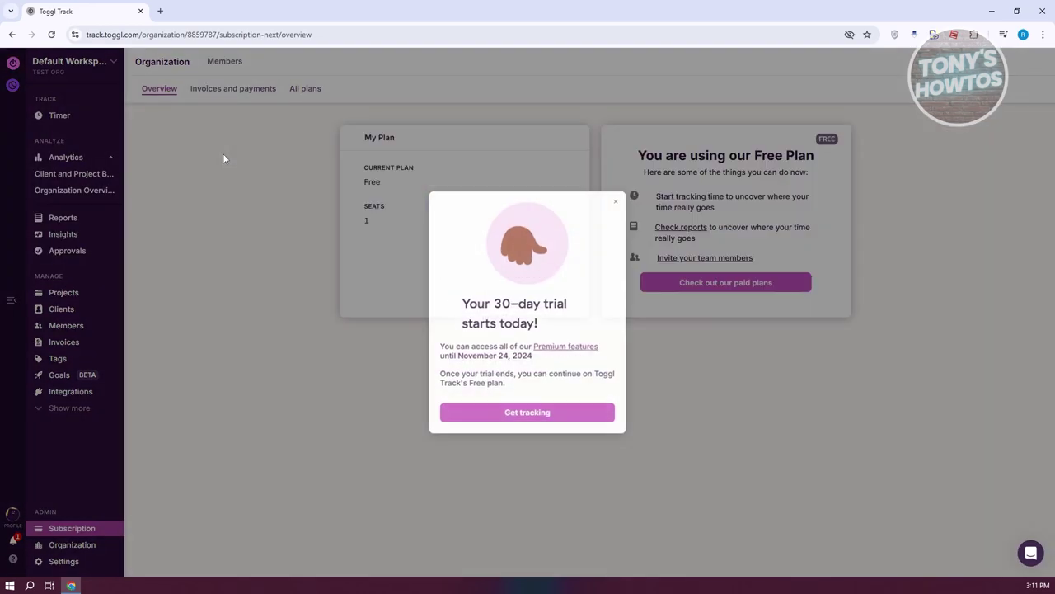
{"action": "left_click", "coordinate": [223, 155]}
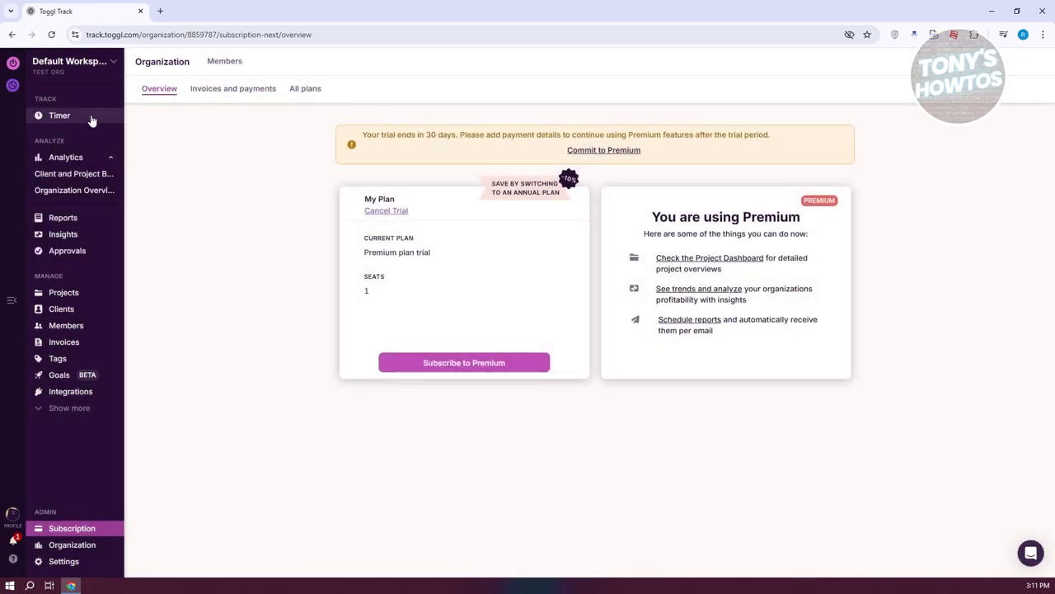
Step: Switch to TEST ORG's Default Workspace
{"action": "left_click", "coordinate": [103, 70]}
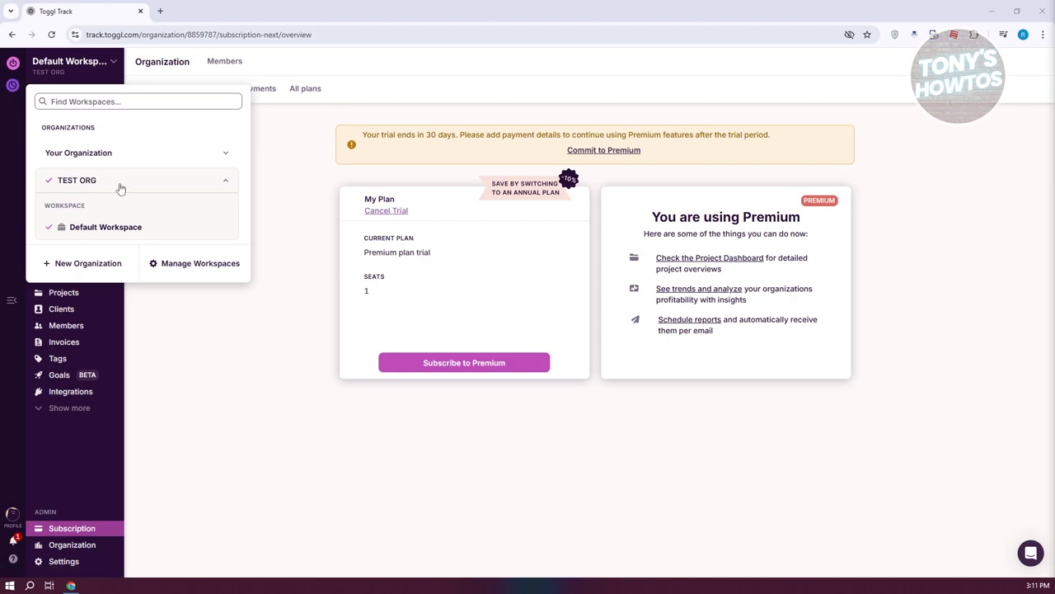
{"action": "left_click", "coordinate": [117, 224]}
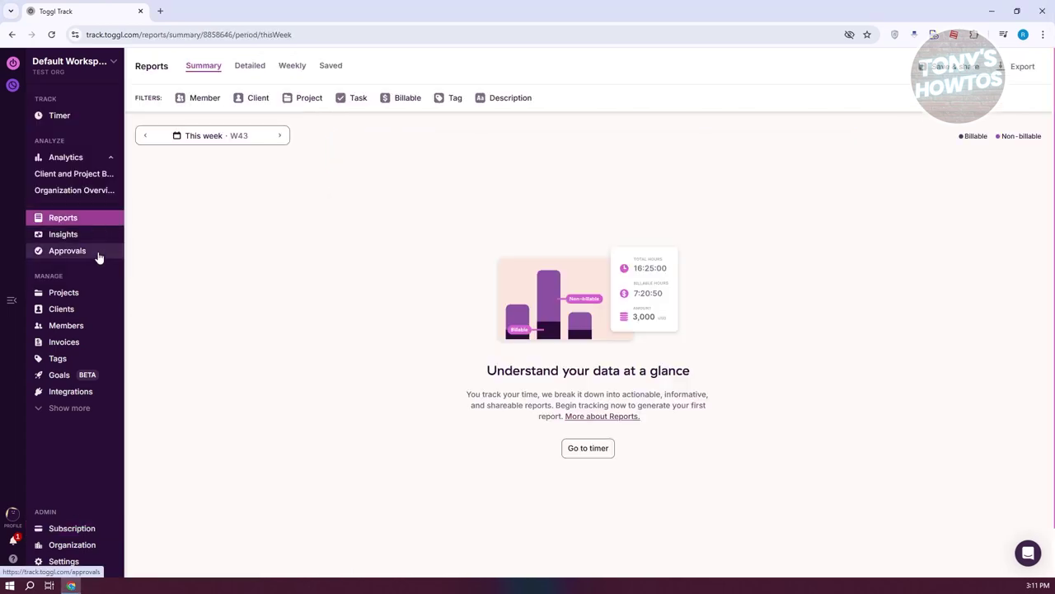
{"action": "left_click", "coordinate": [104, 70]}
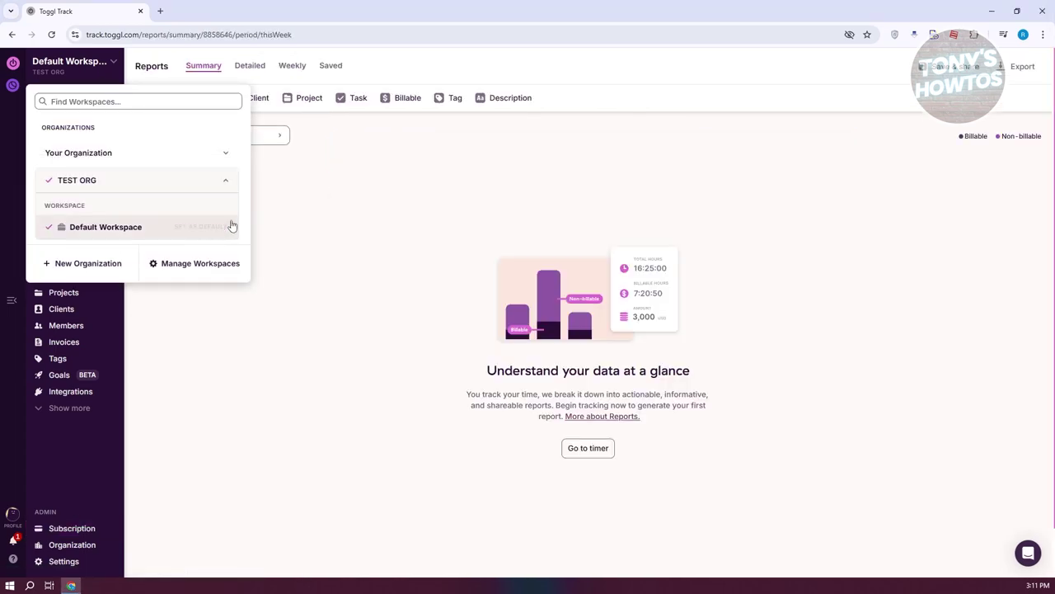
{"action": "left_click", "coordinate": [245, 363]}
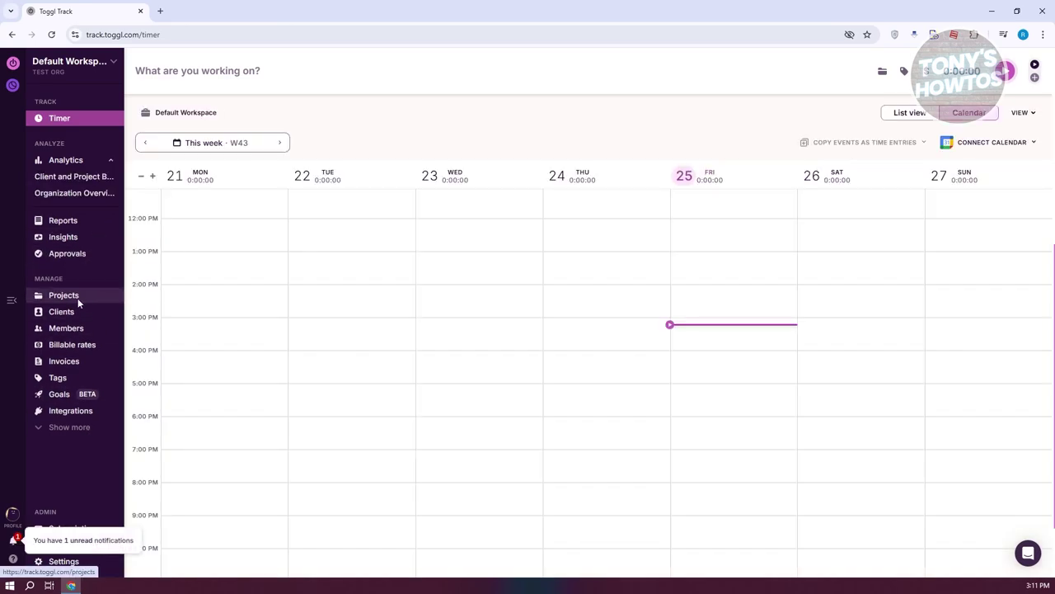
Step: Go to the empty Projects page and open the Create new project dialog
{"action": "left_click", "coordinate": [78, 304]}
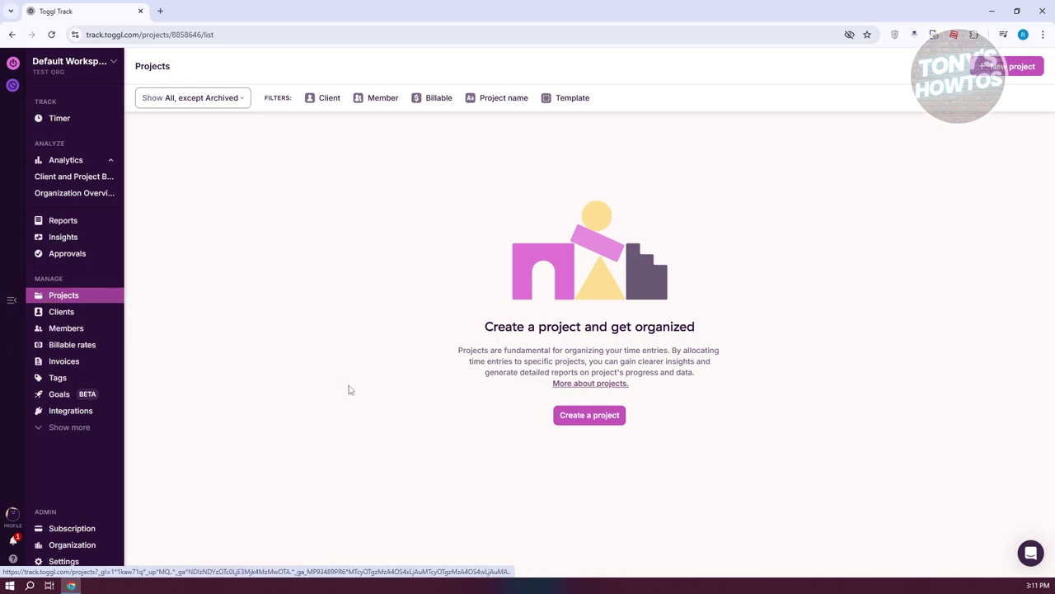
{"action": "left_click", "coordinate": [588, 414]}
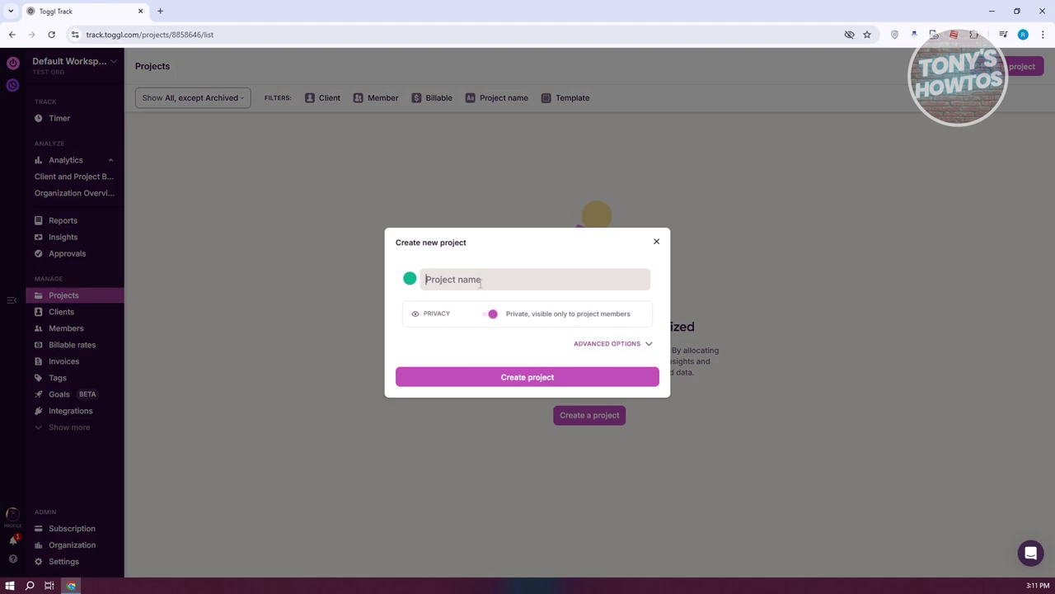
Step: Enter TEST PROJECT as the new project's name
{"action": "type", "text": "te"}
{"action": "key", "text": "BackSpace"}
{"action": "type", "text": "TEST PROJECT"}
Step: Show Advanced Options, leave Time Estimate off, and expand the Billing hourly rate options
{"action": "left_click", "coordinate": [614, 344]}
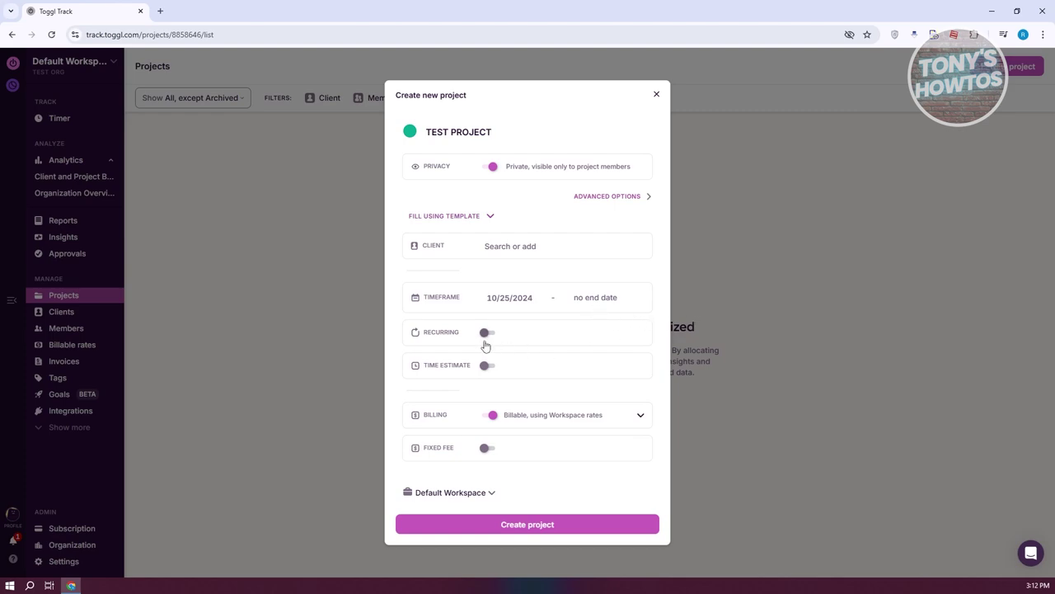
{"action": "left_click", "coordinate": [487, 367]}
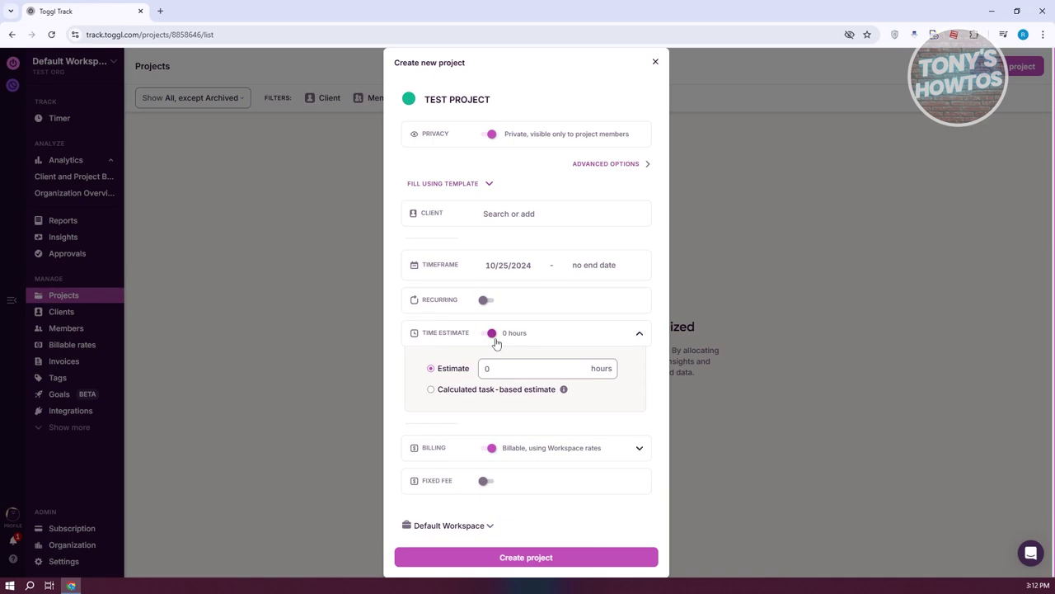
{"action": "left_click", "coordinate": [493, 334]}
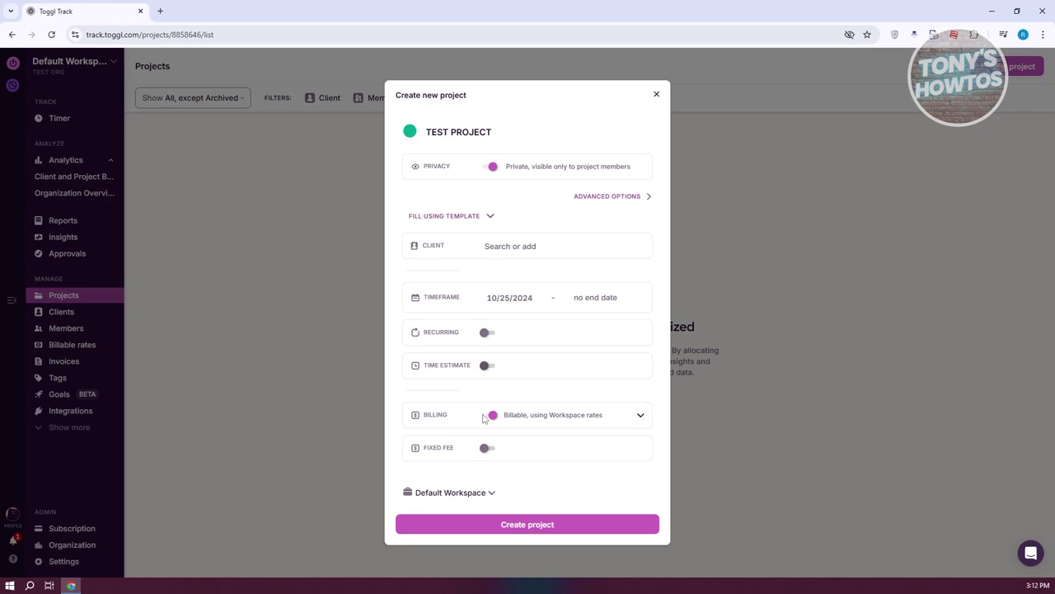
{"action": "left_click", "coordinate": [640, 414]}
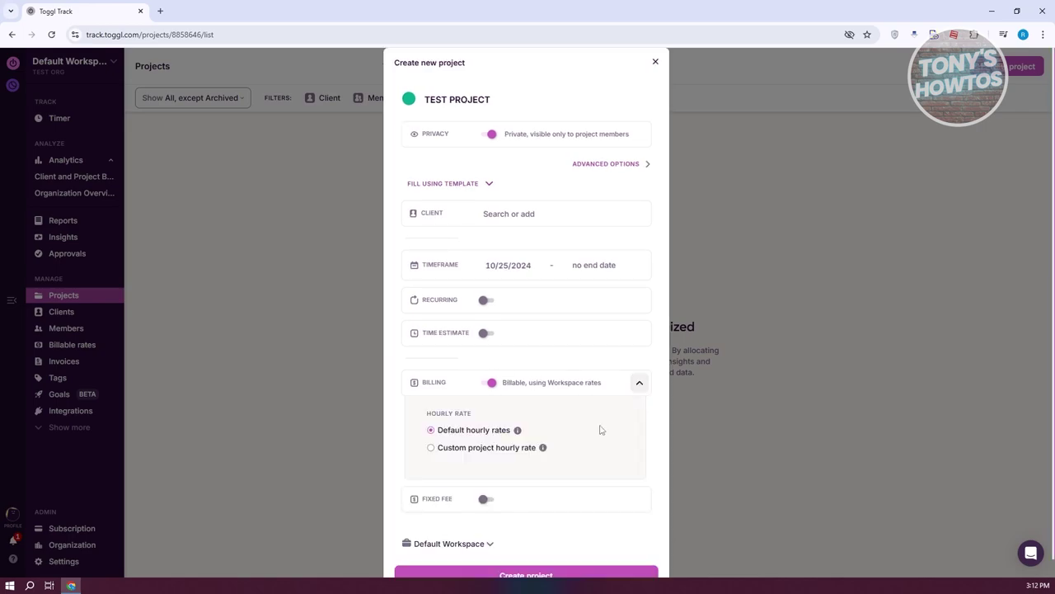
Step: Keep the project billable and give it a custom hourly rate
{"action": "left_click", "coordinate": [488, 365]}
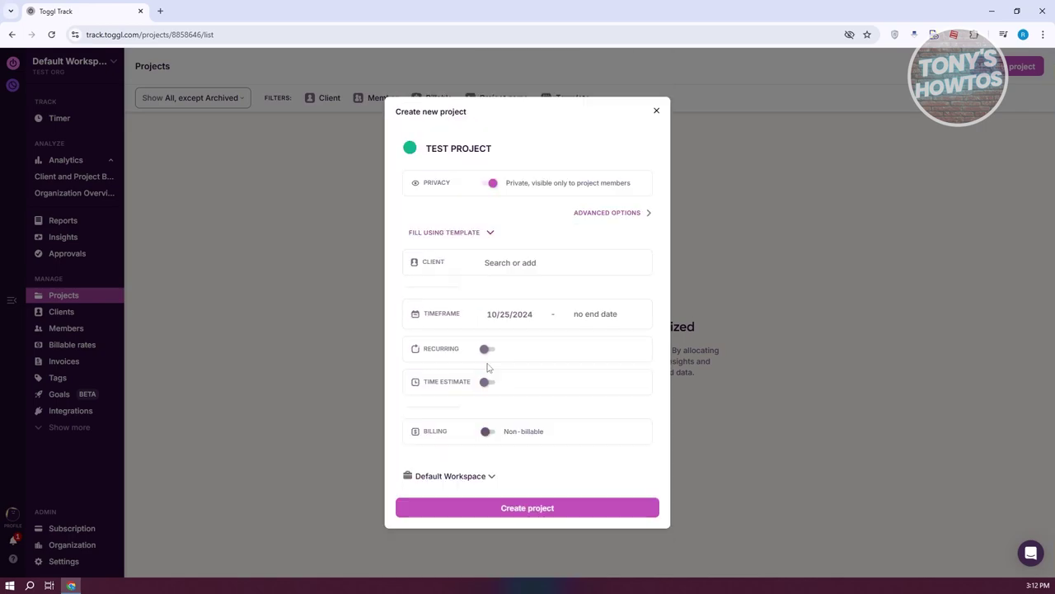
{"action": "left_click", "coordinate": [490, 434]}
{"action": "scroll", "coordinate": [491, 437], "scroll_direction": "down", "scroll_amount": 1}
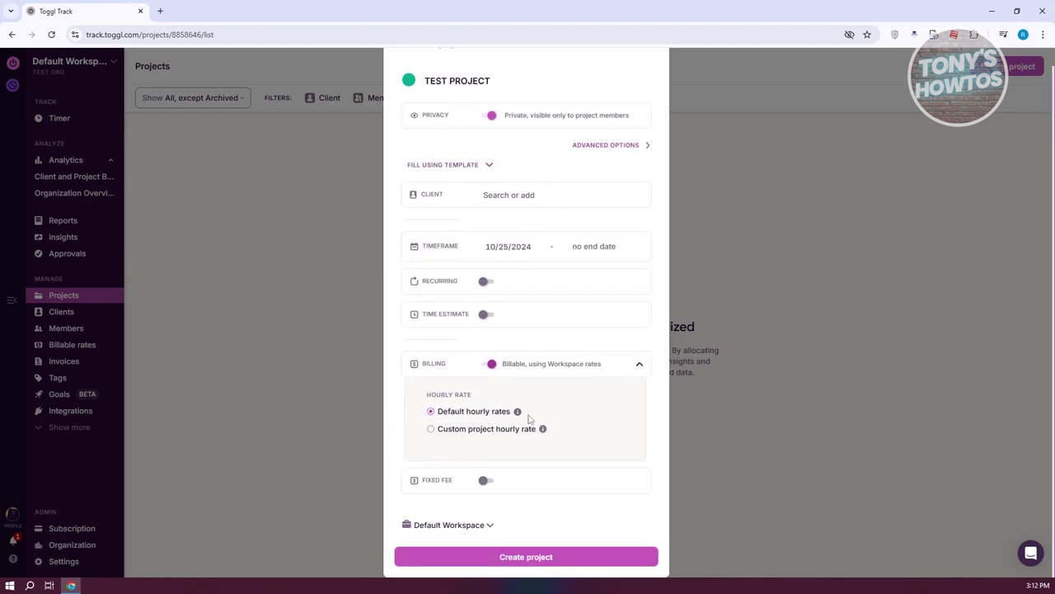
{"action": "left_click", "coordinate": [431, 429]}
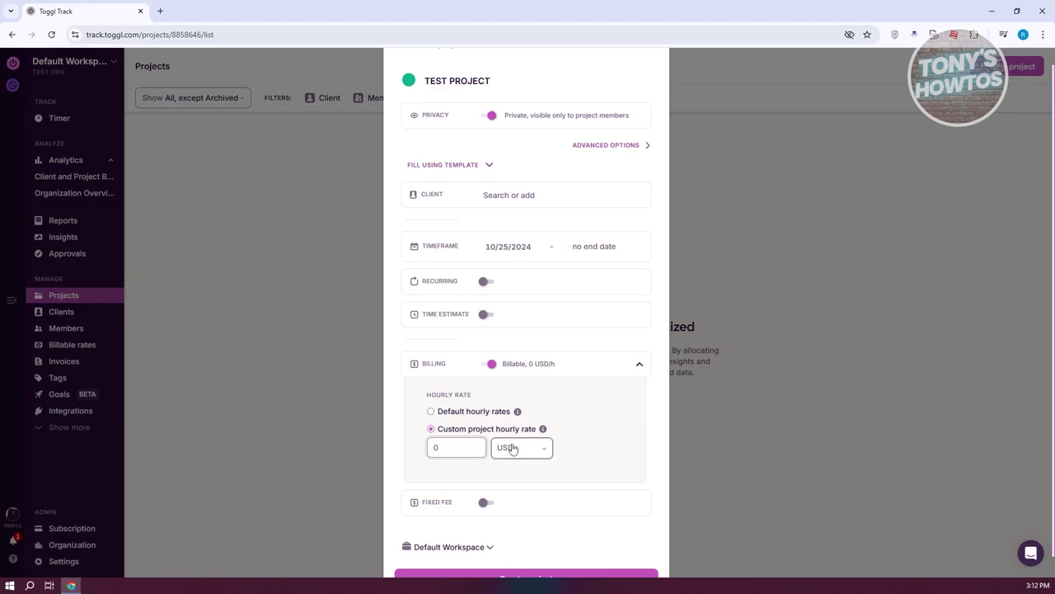
{"action": "scroll", "coordinate": [742, 478], "scroll_direction": "down", "scroll_amount": 1}
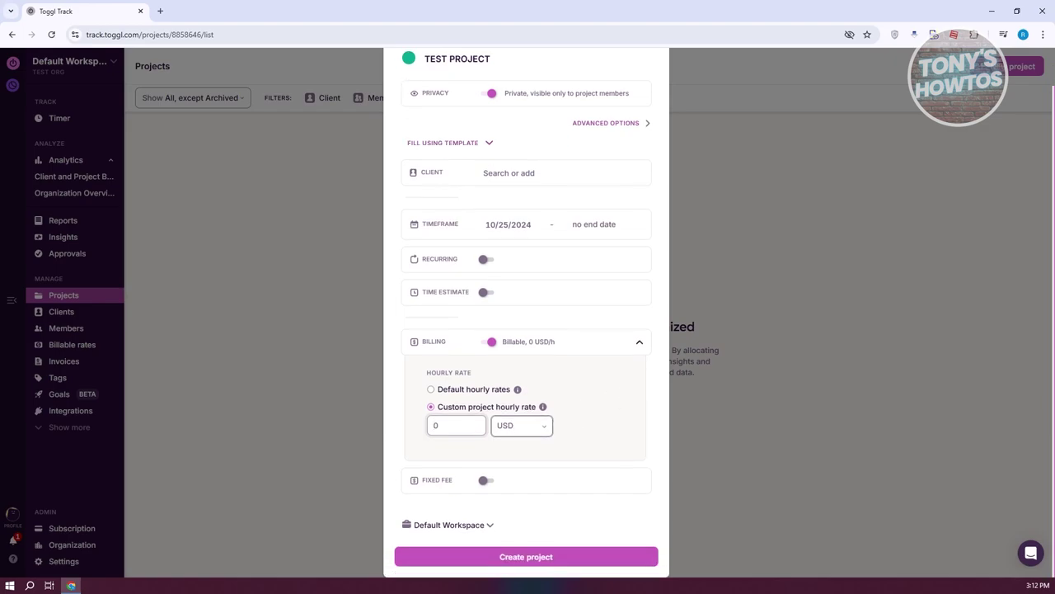
Step: Keep TEST PROJECT in Default Workspace, collapse the advanced sections, and create it
{"action": "left_click", "coordinate": [484, 529]}
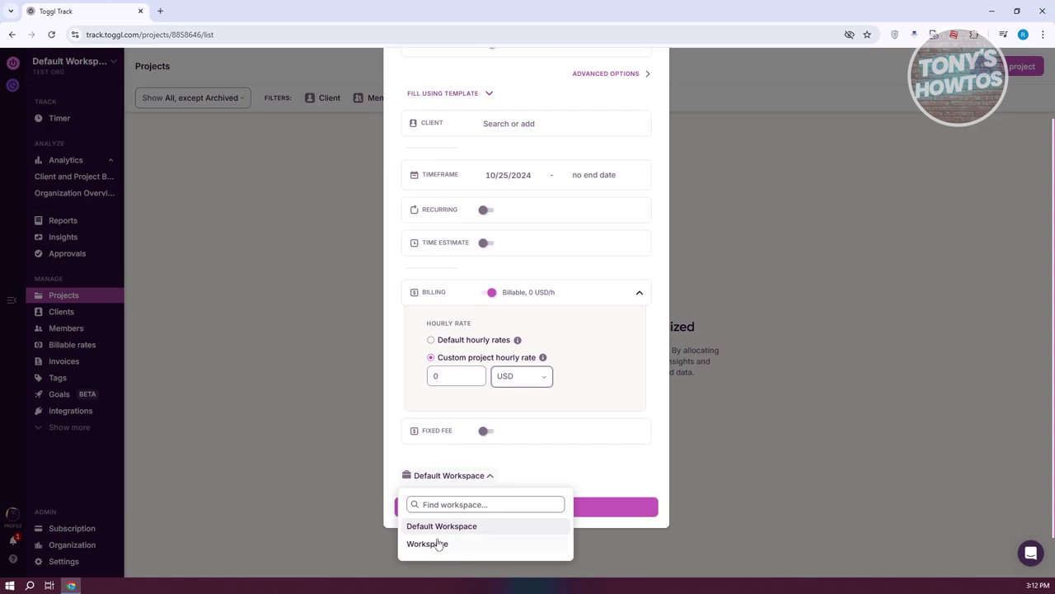
{"action": "left_click", "coordinate": [627, 470]}
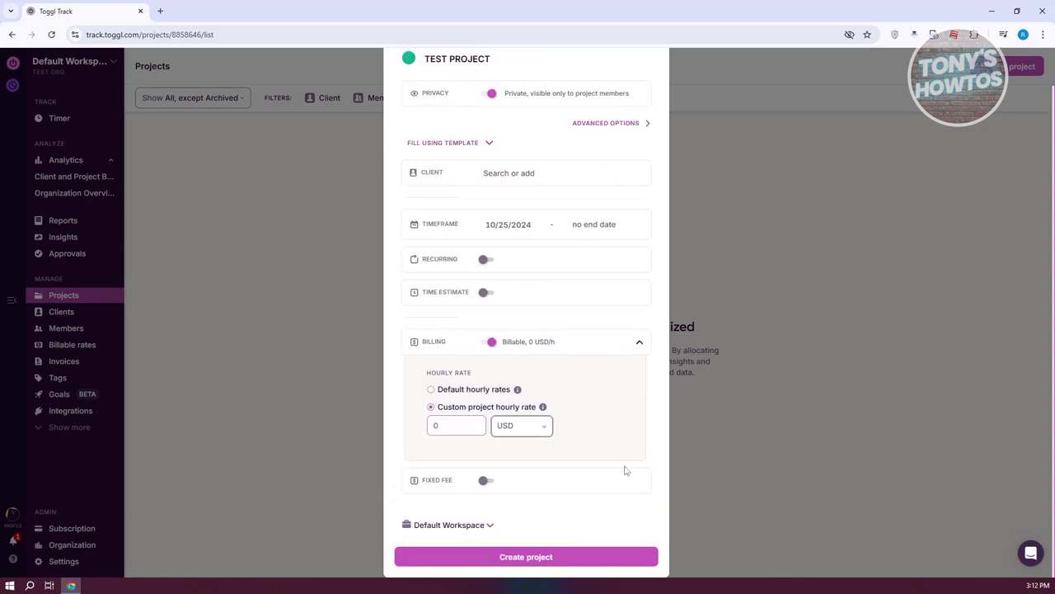
{"action": "scroll", "coordinate": [625, 473], "scroll_direction": "up", "scroll_amount": 2}
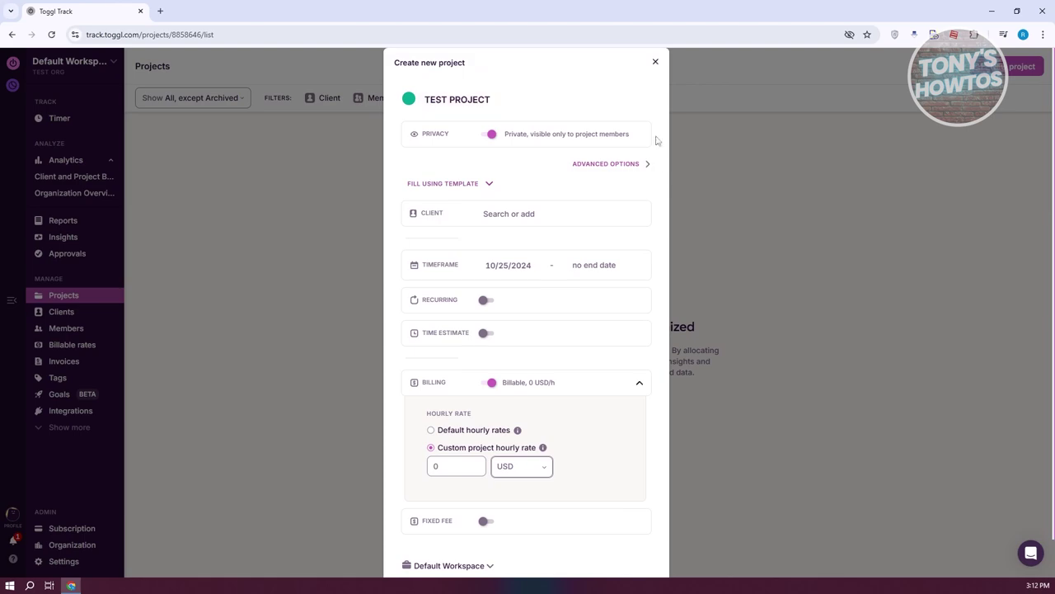
{"action": "left_click", "coordinate": [639, 381]}
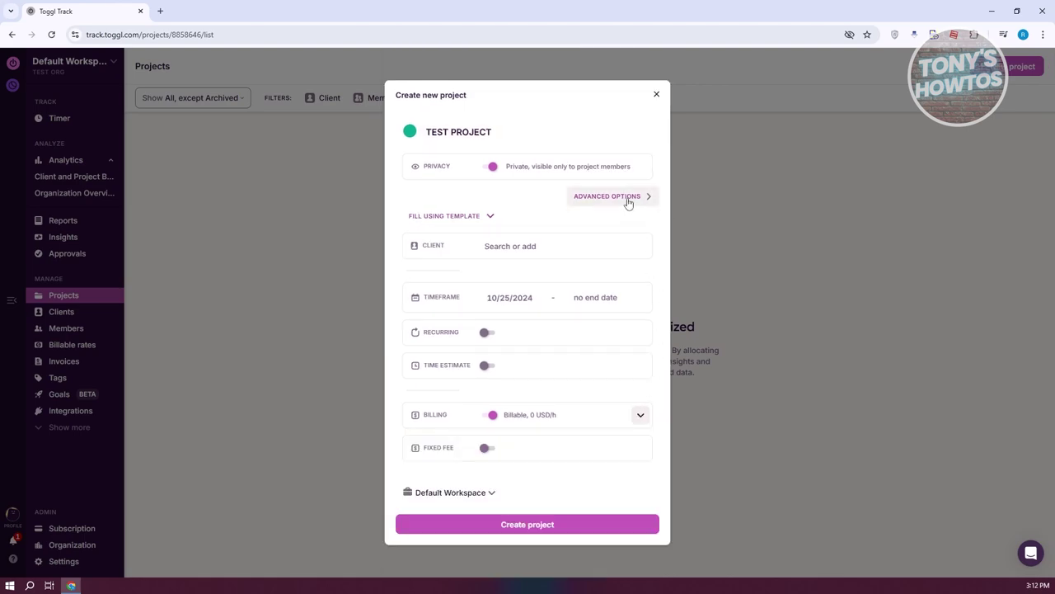
{"action": "left_click", "coordinate": [629, 198]}
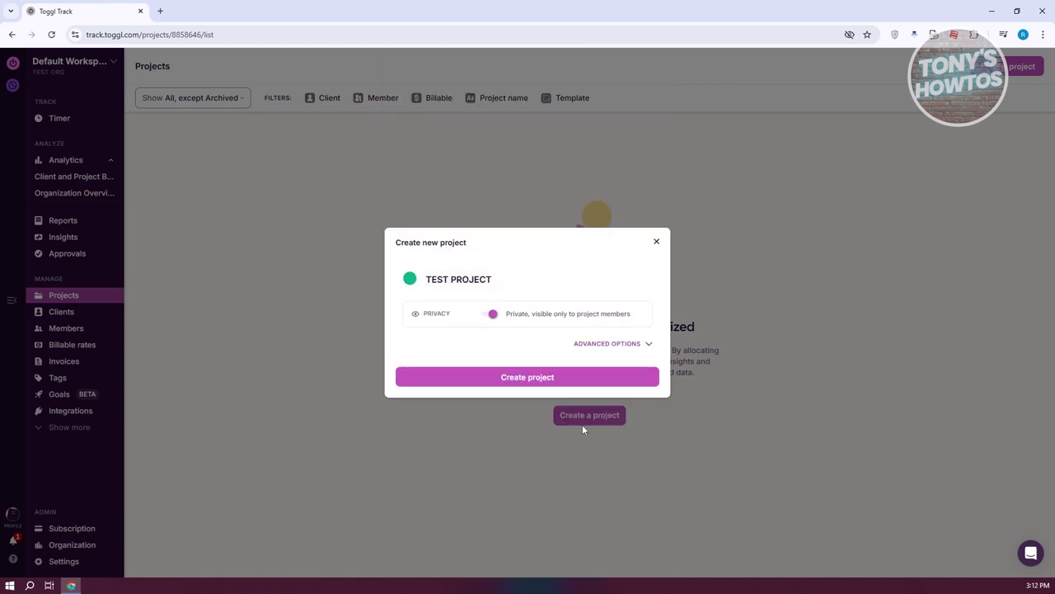
{"action": "left_click", "coordinate": [510, 377]}
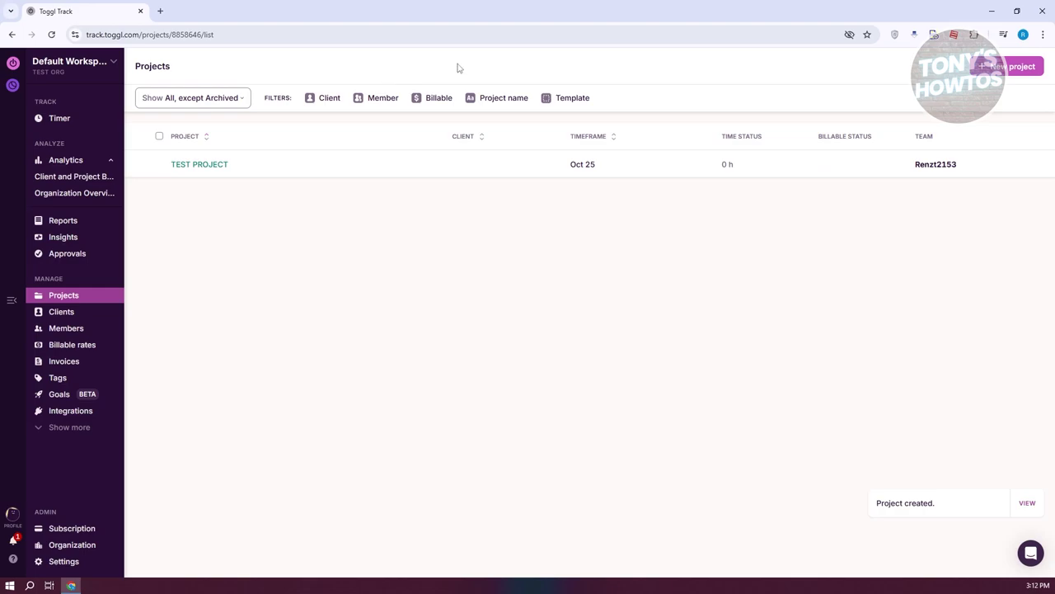
Step: Inspect the project list's Show, Client and Member filters without changing them
{"action": "left_click", "coordinate": [244, 99]}
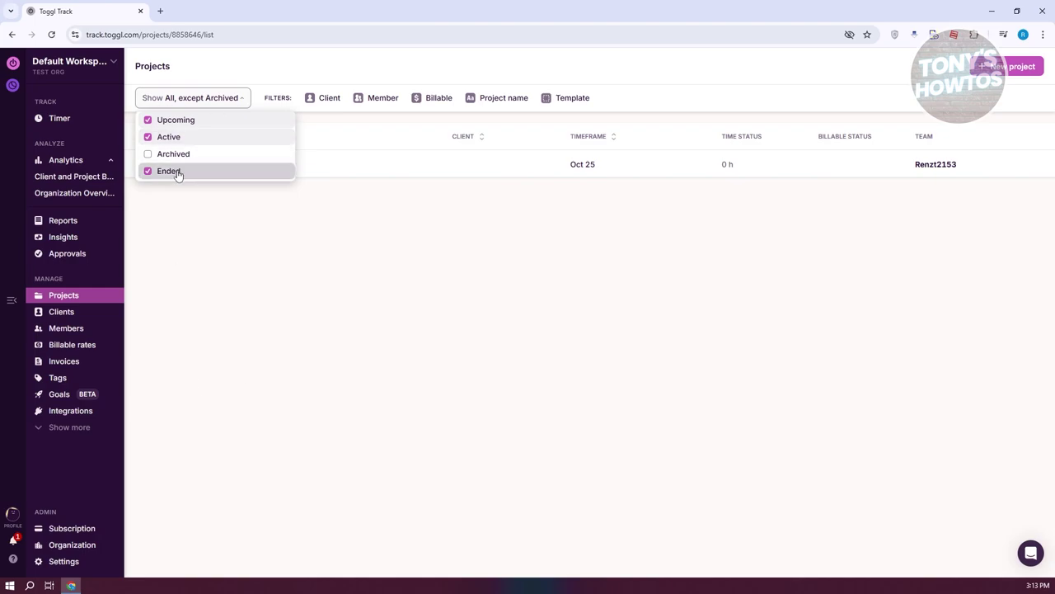
{"action": "left_click", "coordinate": [329, 103]}
{"action": "left_click", "coordinate": [329, 100]}
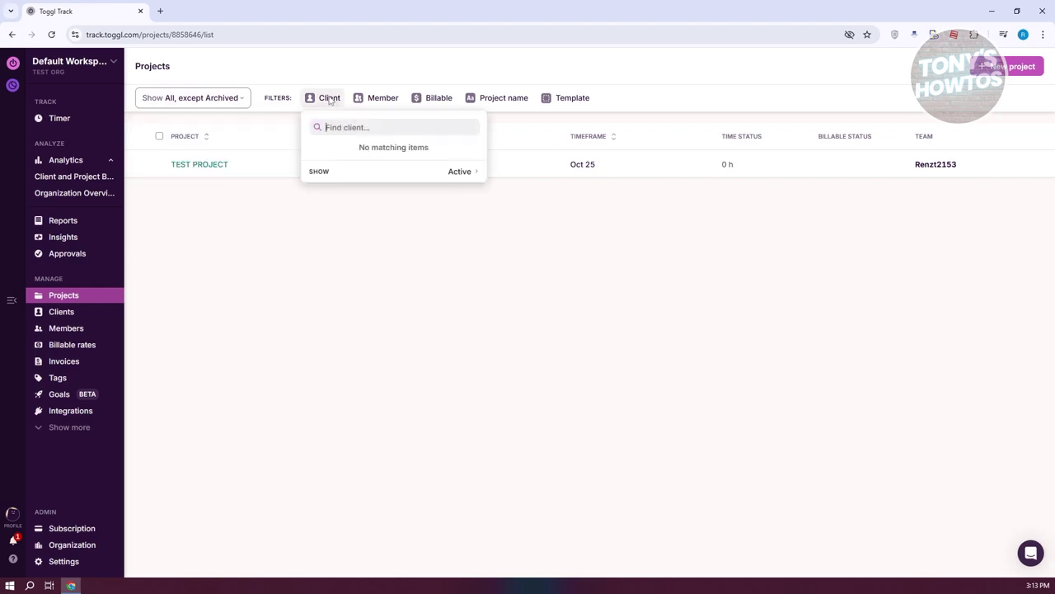
{"action": "left_click", "coordinate": [392, 104]}
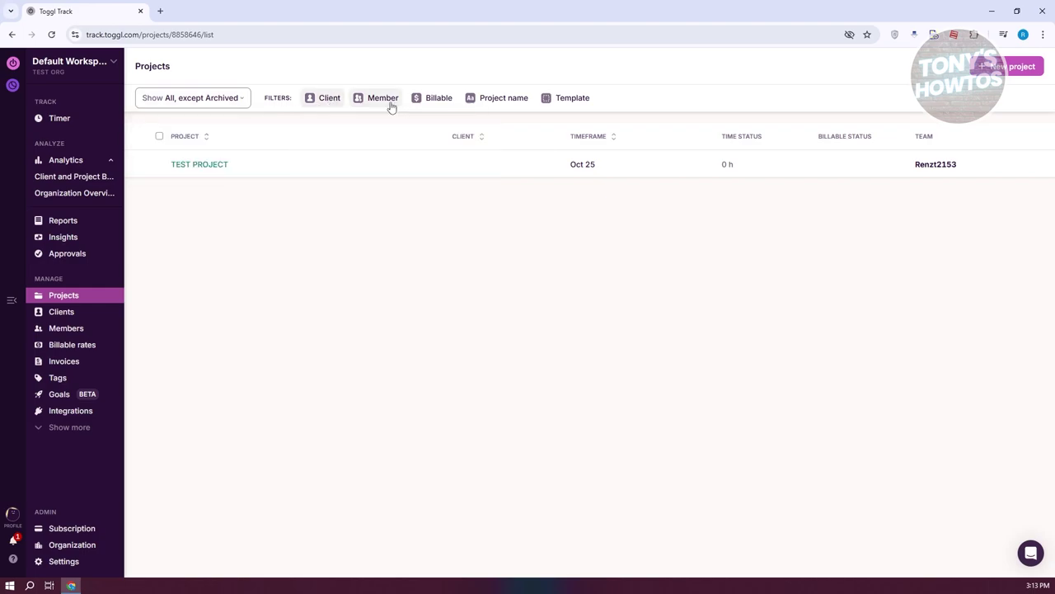
{"action": "left_click", "coordinate": [379, 102]}
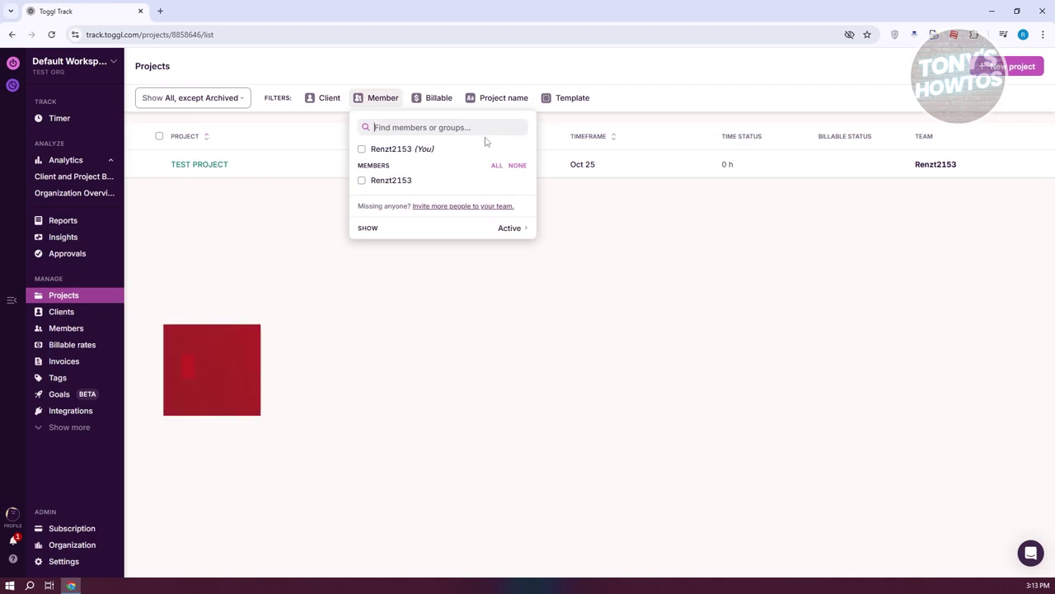
{"action": "left_click", "coordinate": [437, 104]}
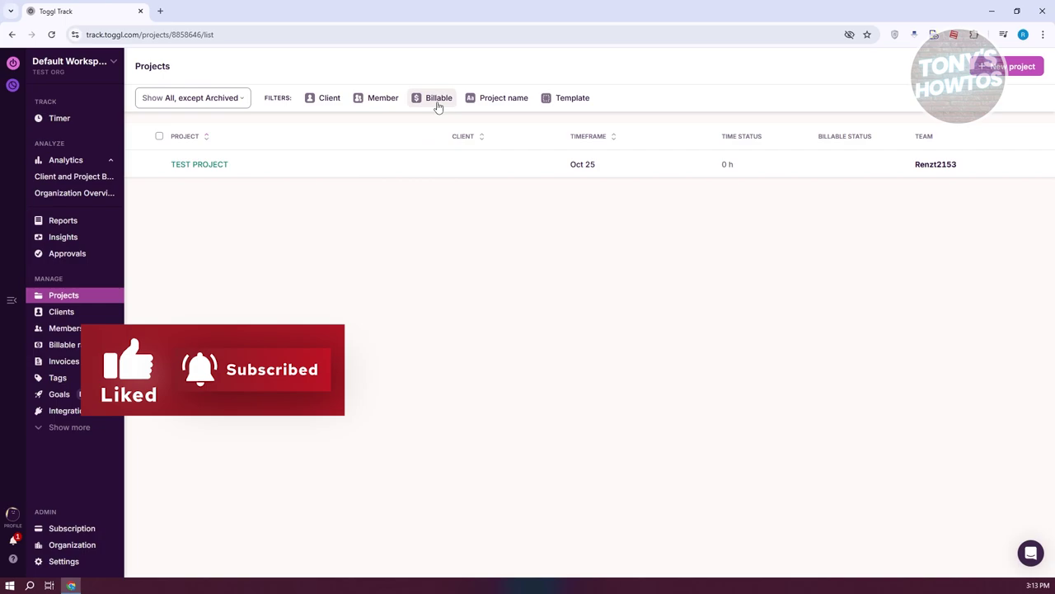
Step: Check the Billable, Project name and Template filters unchanged, then go to the Clients page
{"action": "left_click", "coordinate": [437, 104]}
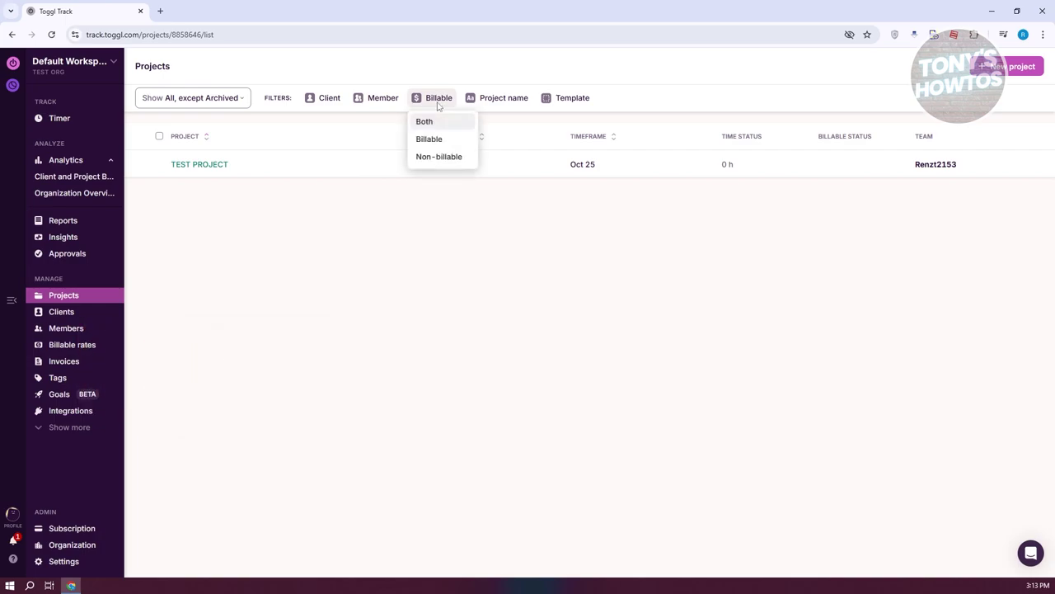
{"action": "left_click", "coordinate": [506, 105]}
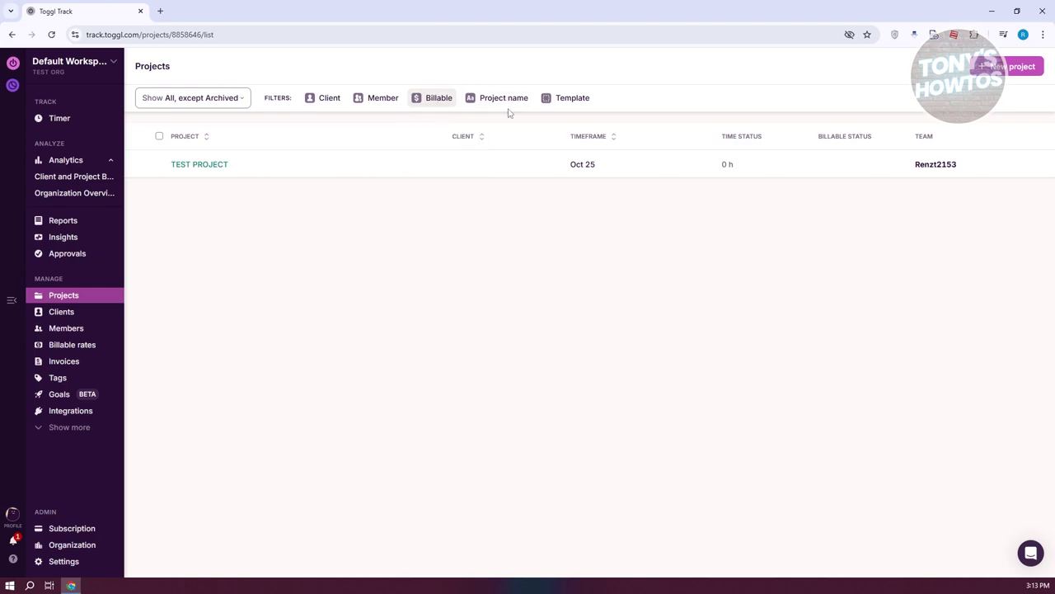
{"action": "left_click", "coordinate": [512, 107]}
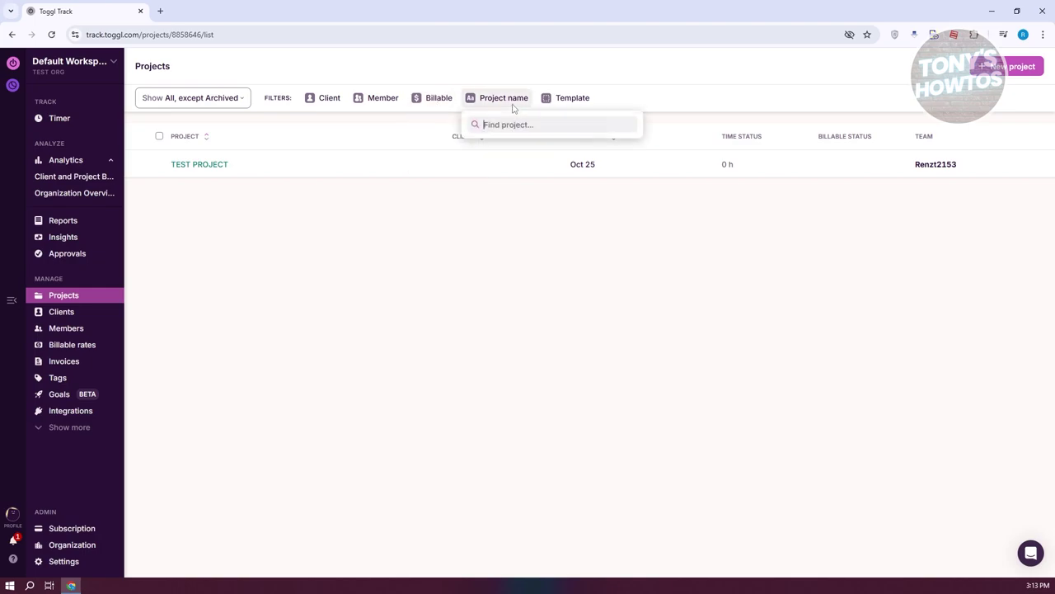
{"action": "left_click", "coordinate": [566, 99]}
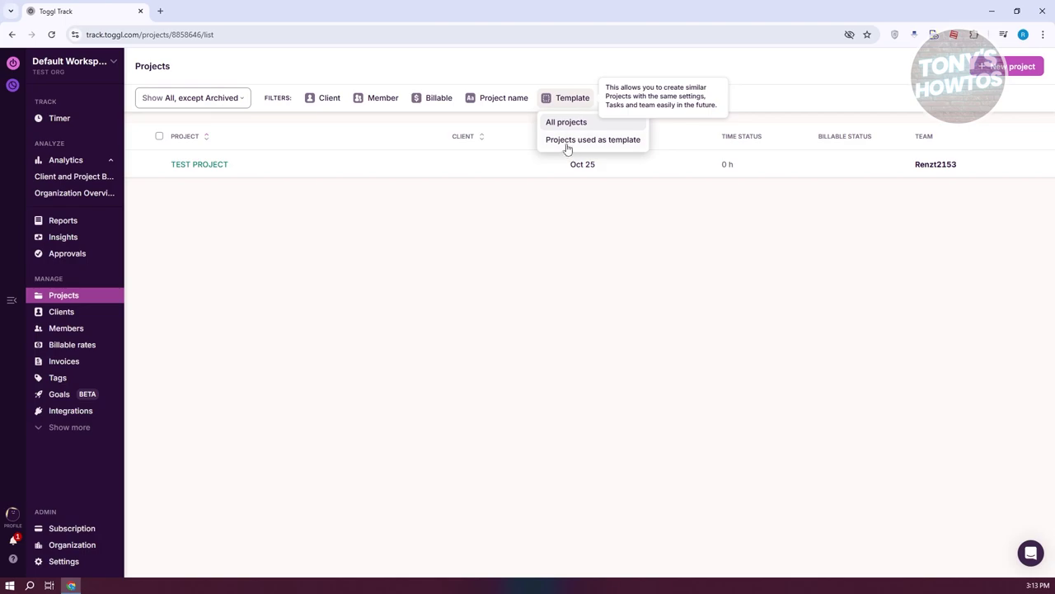
{"action": "left_click", "coordinate": [337, 319]}
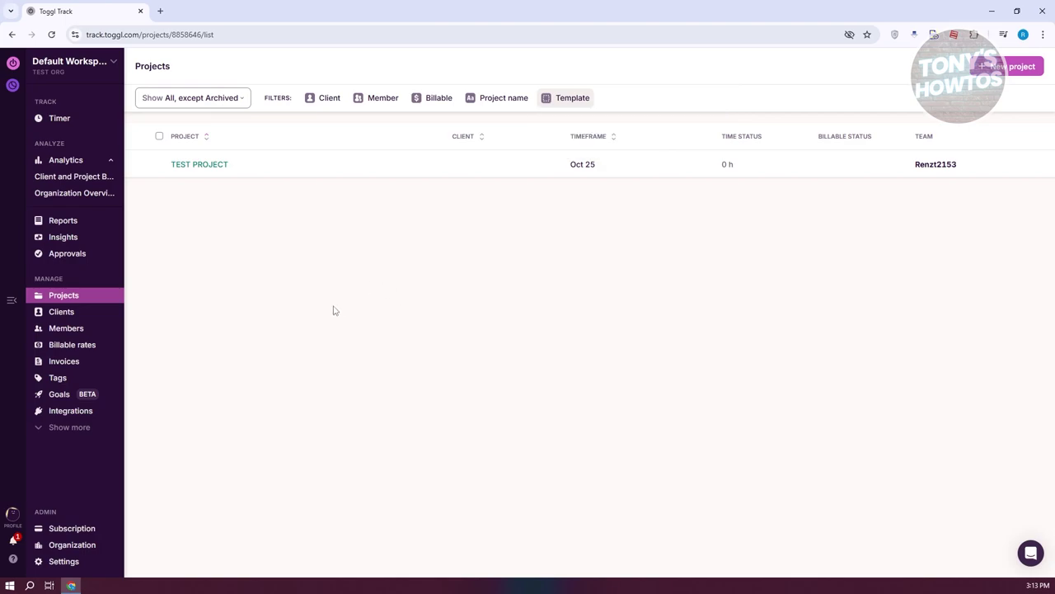
{"action": "left_click", "coordinate": [57, 320]}
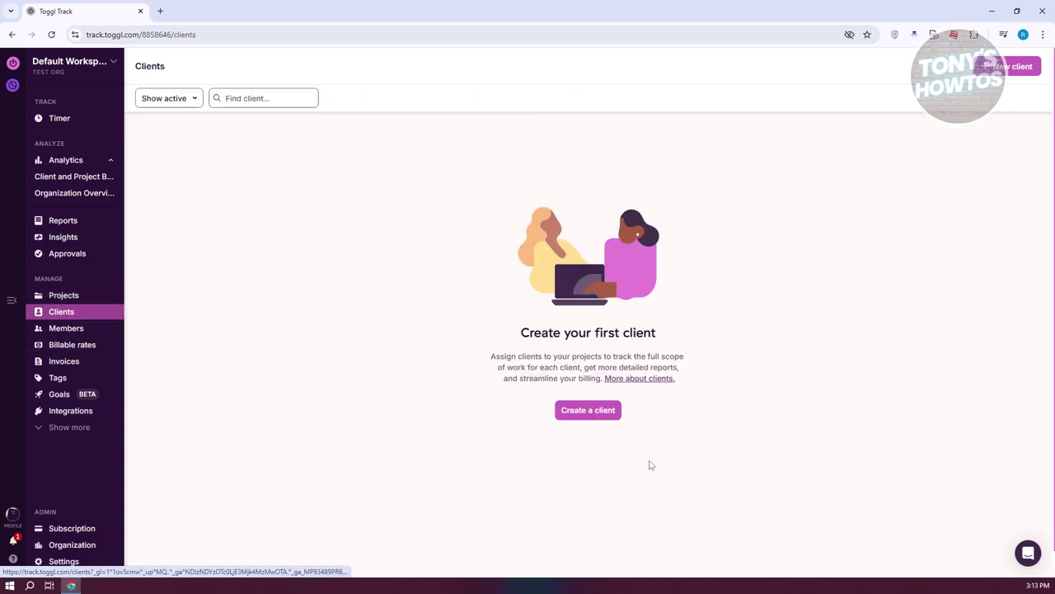
Step: Create a new client named 'TEST CLIENT'
{"action": "left_click", "coordinate": [598, 417]}
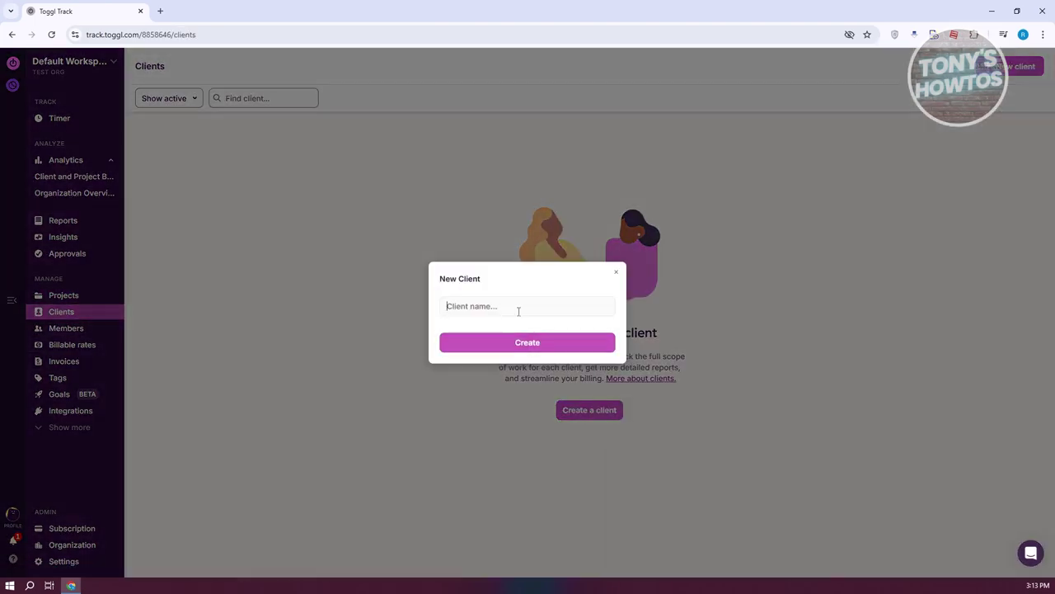
{"action": "left_click", "coordinate": [518, 310]}
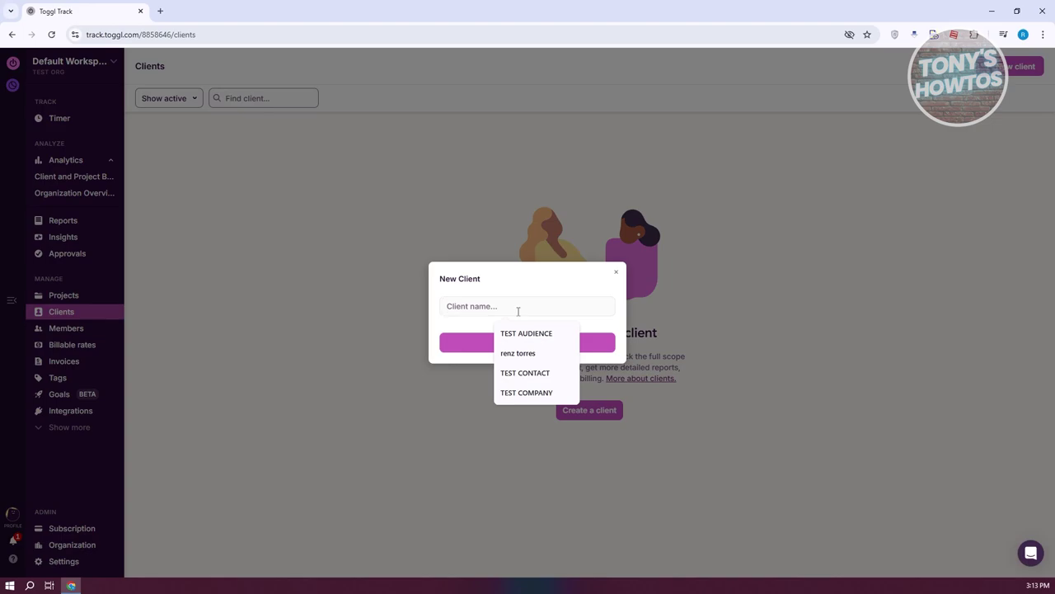
{"action": "type", "text": "te"}
{"action": "key", "text": "BackSpace"}
{"action": "type", "text": "TEST CLIENT"}
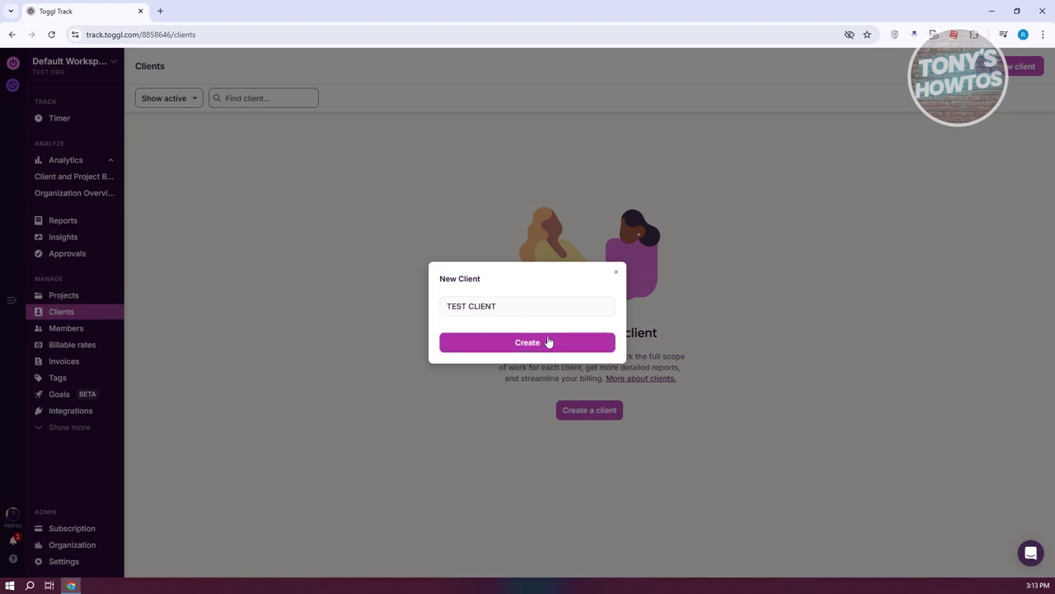
{"action": "left_click", "coordinate": [544, 342]}
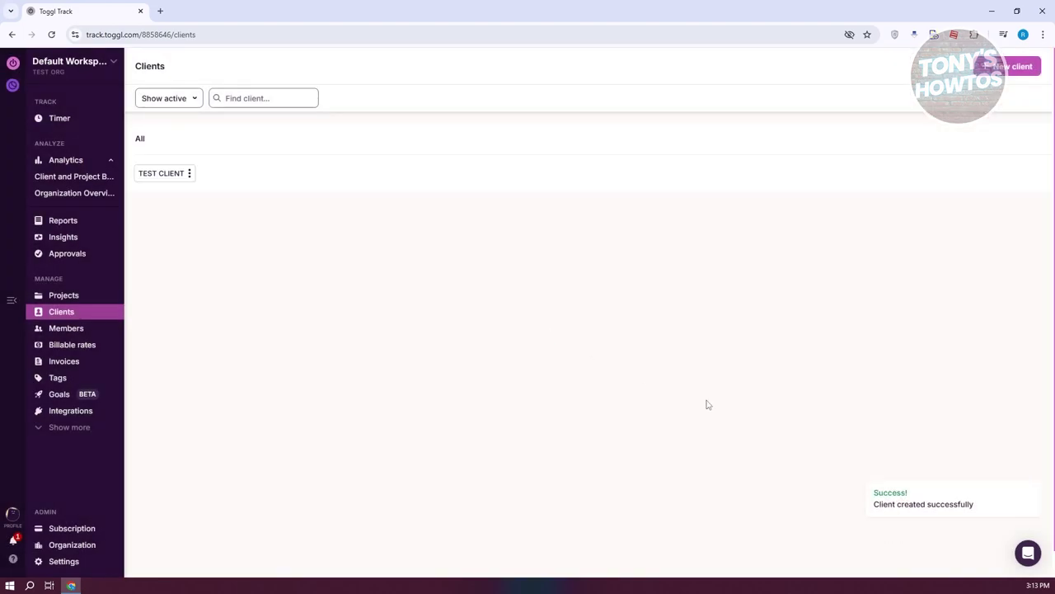
Step: Open TEST CLIENT's options to make its name editable, then return to the Projects list
{"action": "left_click", "coordinate": [189, 173]}
{"action": "left_click", "coordinate": [206, 200]}
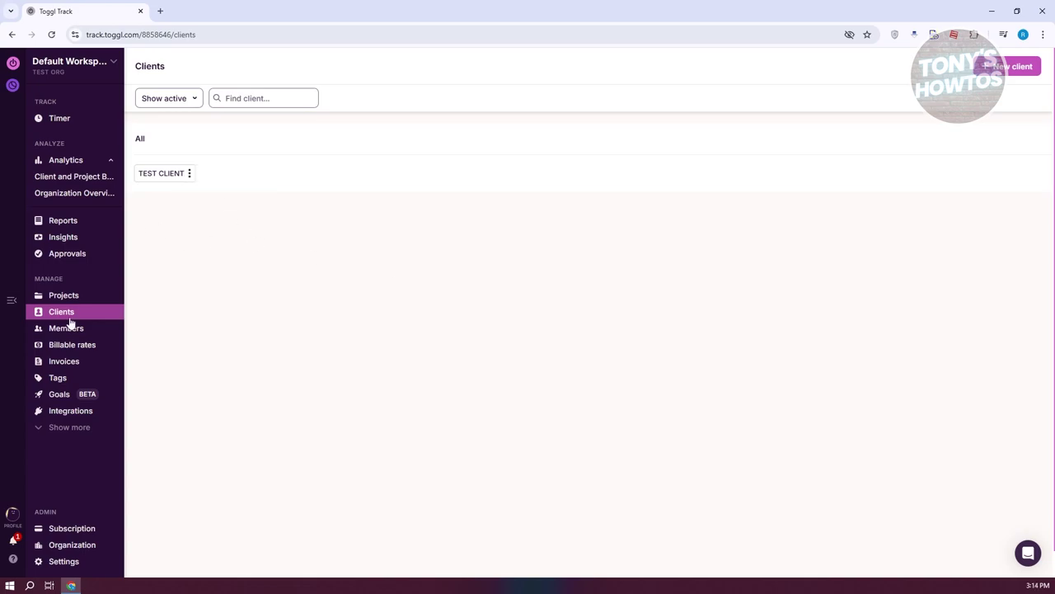
{"action": "left_click", "coordinate": [55, 296]}
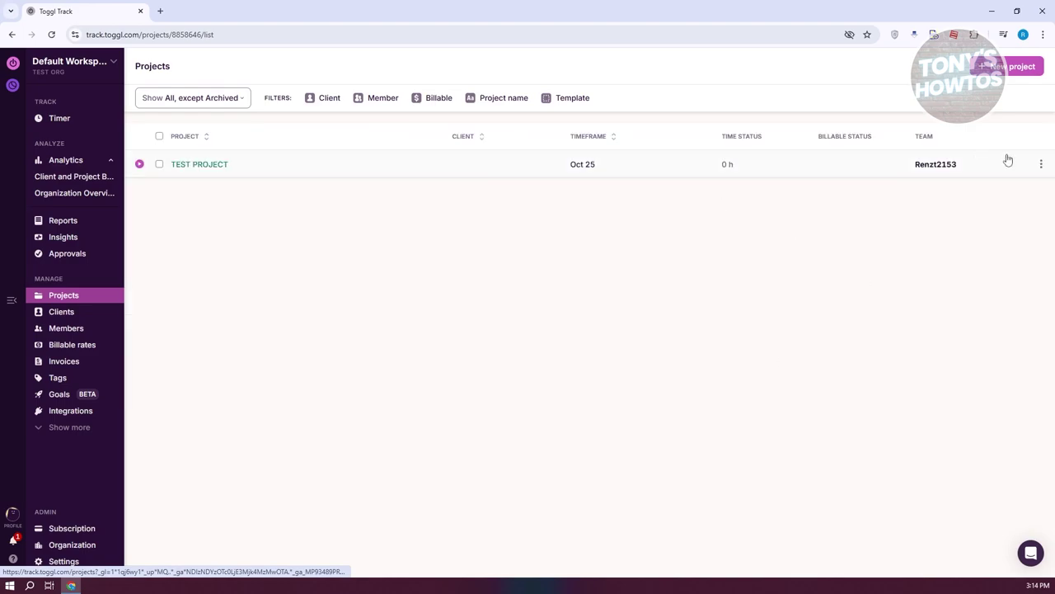
Step: Open the three-dot actions menu on the TEST PROJECT row
{"action": "left_click", "coordinate": [1042, 167]}
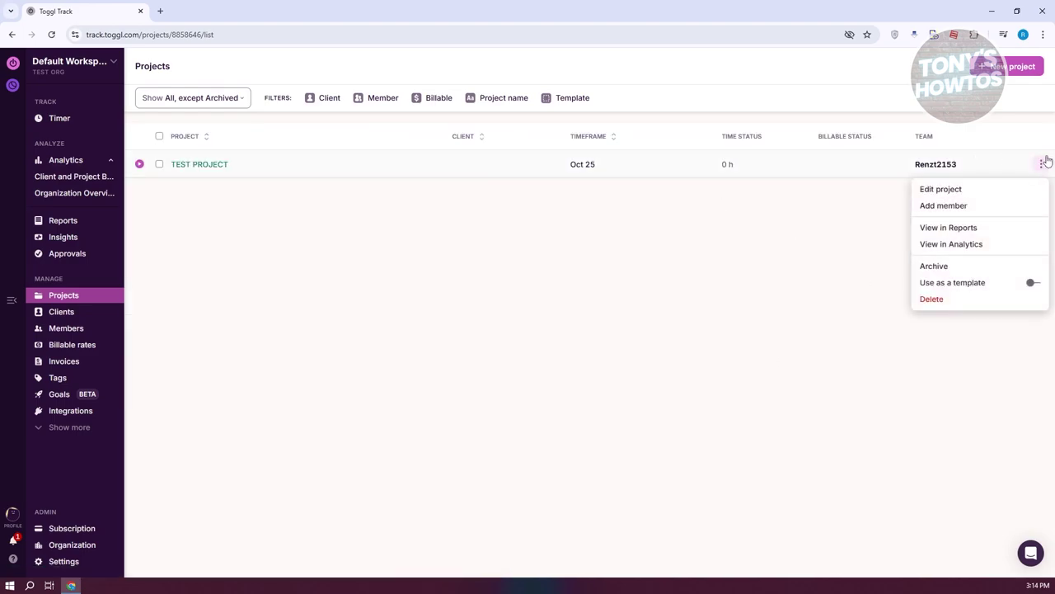
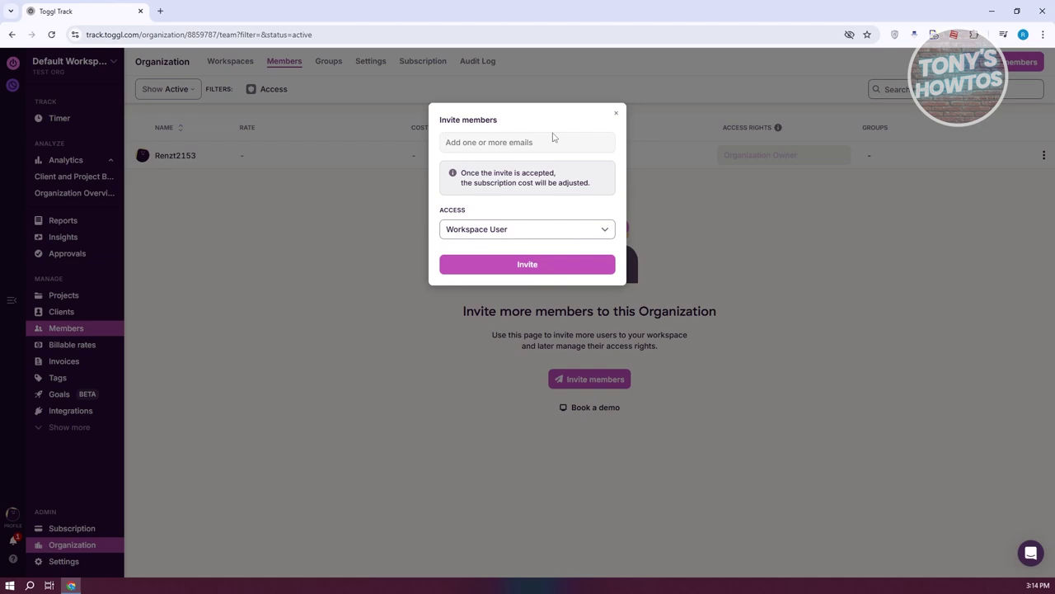
Step: Invite the new member's e-mail address to the organization with Workspace User access
{"action": "left_click", "coordinate": [545, 267]}
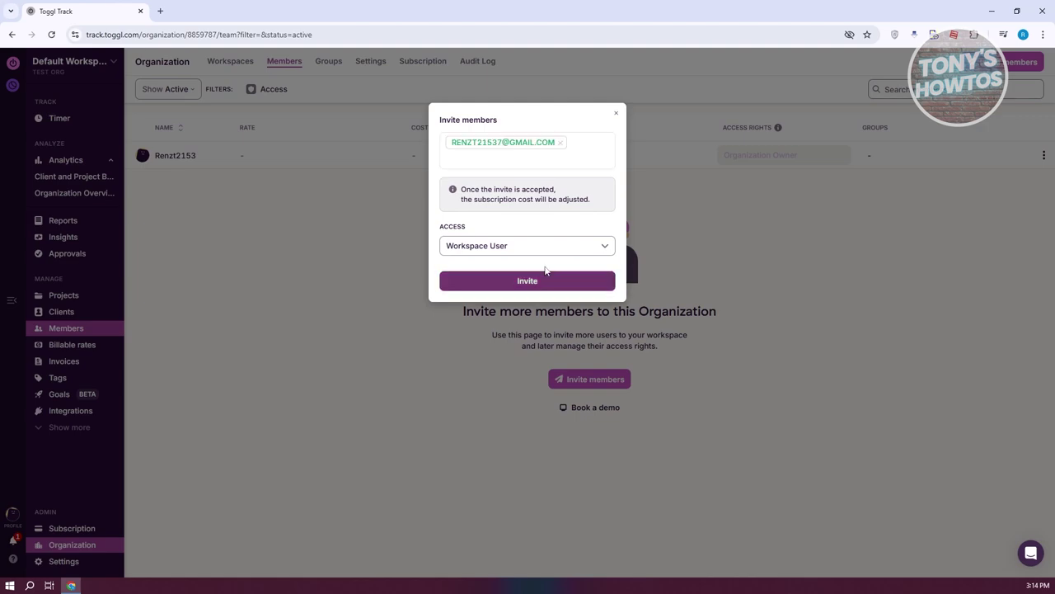
{"action": "left_click", "coordinate": [584, 251]}
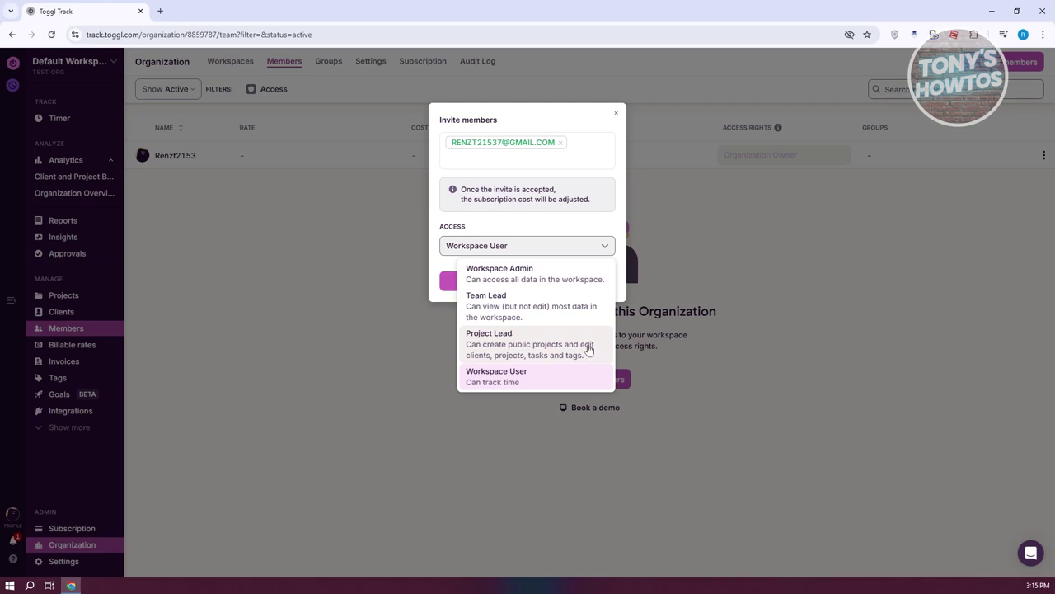
{"action": "left_click", "coordinate": [559, 385]}
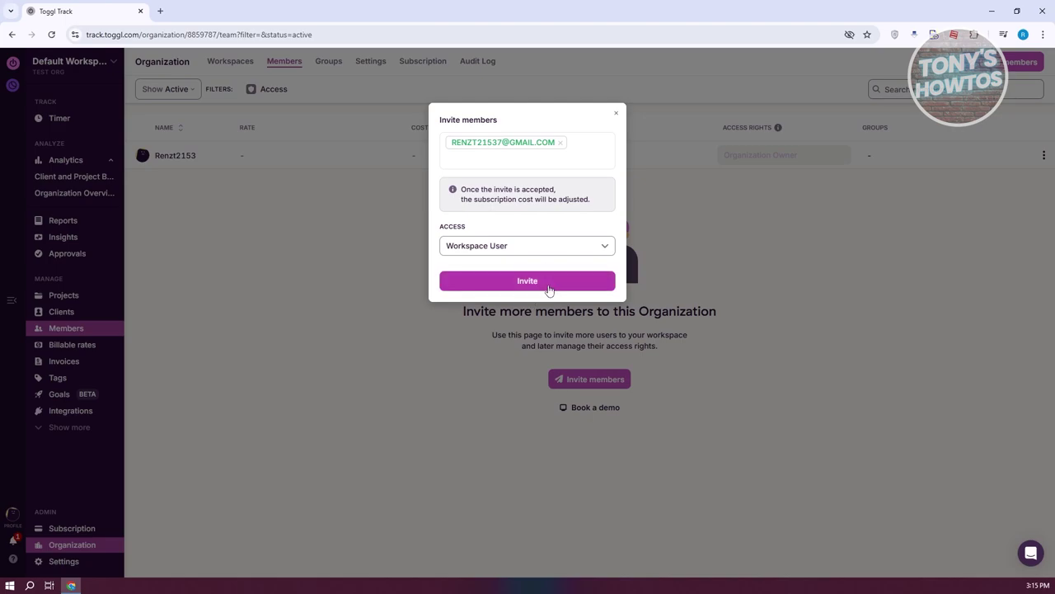
{"action": "left_click", "coordinate": [549, 281]}
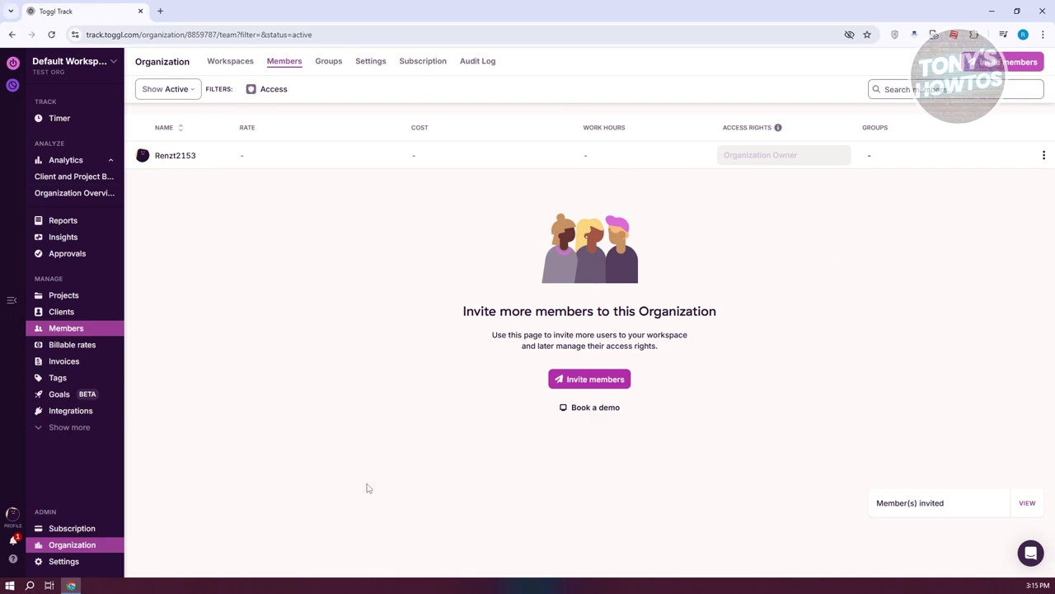
{"action": "left_click", "coordinate": [74, 345]}
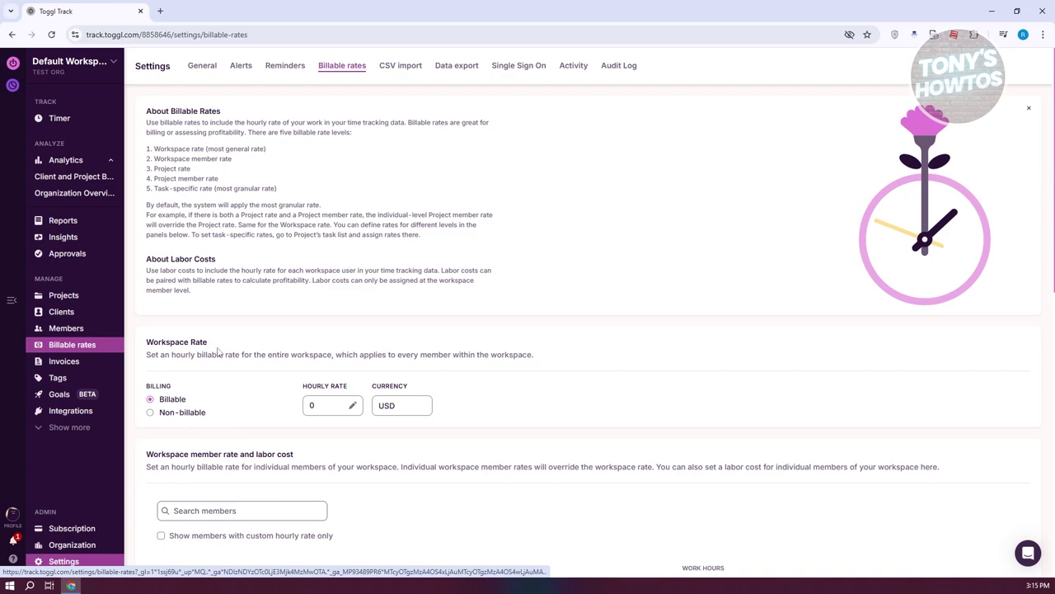
Step: Change the workspace hourly rate to 15 USD, effective starting today
{"action": "left_click", "coordinate": [332, 406]}
{"action": "left_click_drag", "start_coordinate": [569, 310], "coordinate": [537, 309]}
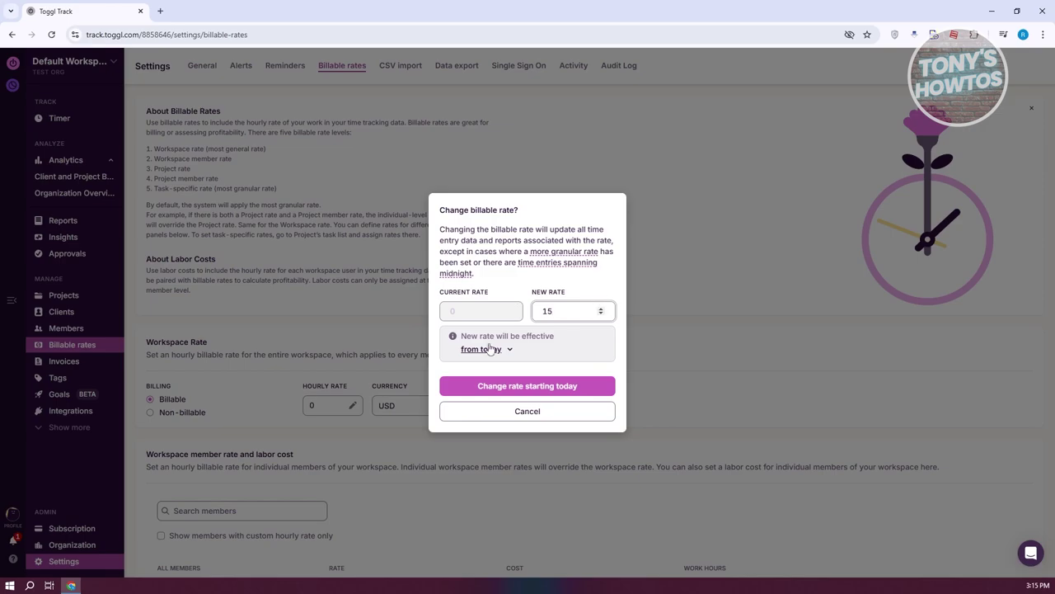
{"action": "left_click", "coordinate": [595, 388]}
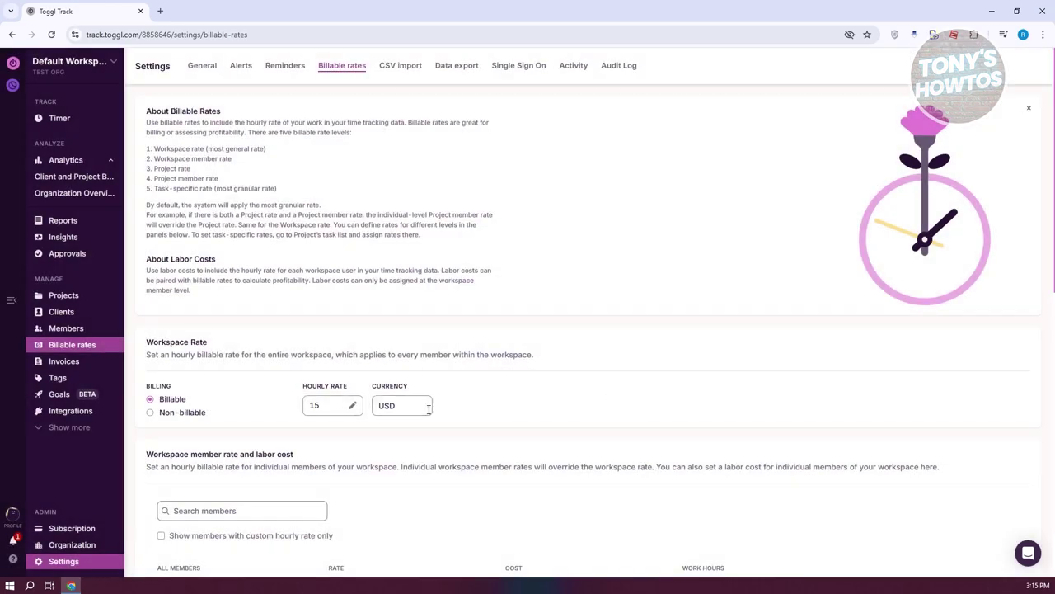
{"action": "scroll", "coordinate": [404, 445], "scroll_direction": "down", "scroll_amount": 2}
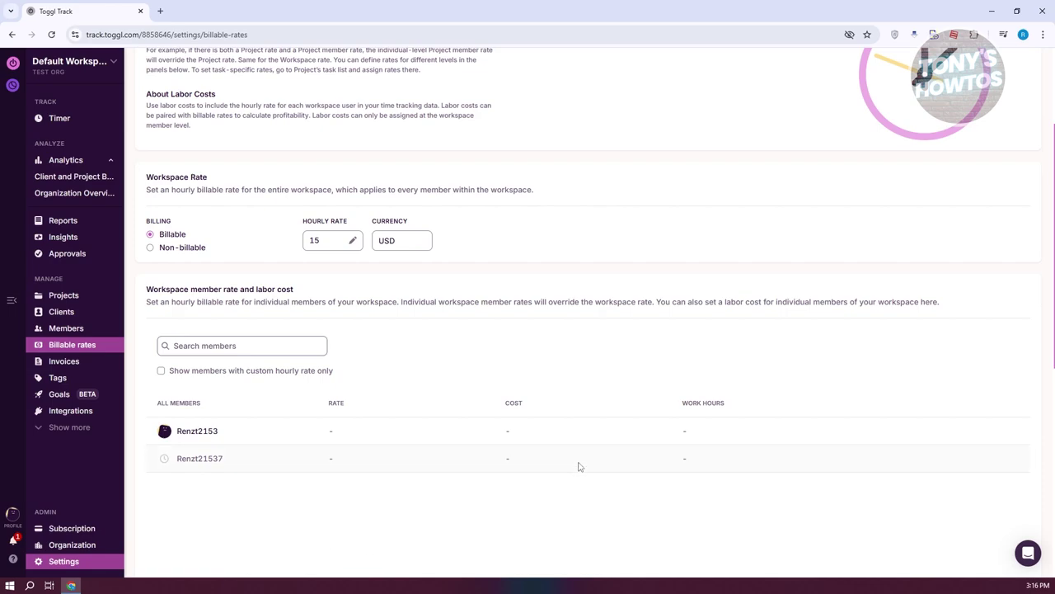
{"action": "scroll", "coordinate": [574, 468], "scroll_direction": "up", "scroll_amount": 2}
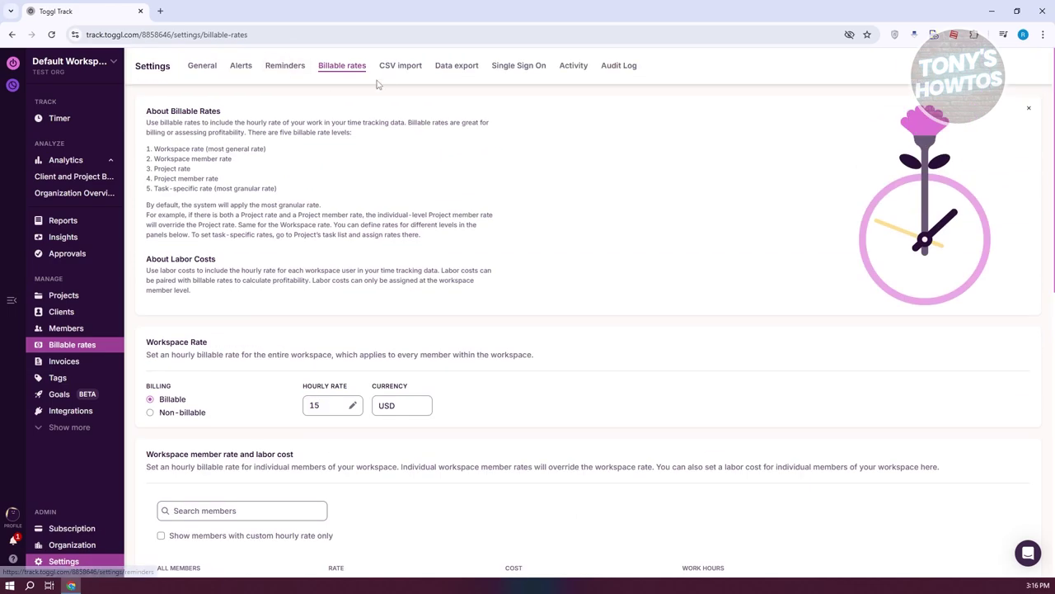
{"action": "left_click", "coordinate": [399, 67]}
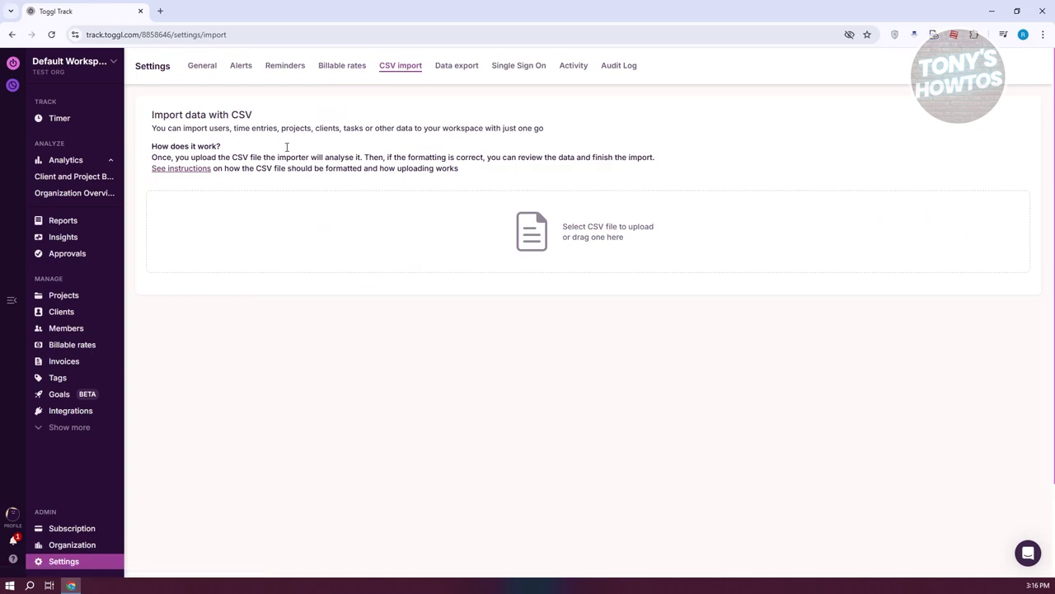
Step: Browse the General settings and the empty Invoices page, then open the Tags page
{"action": "left_click", "coordinate": [203, 67]}
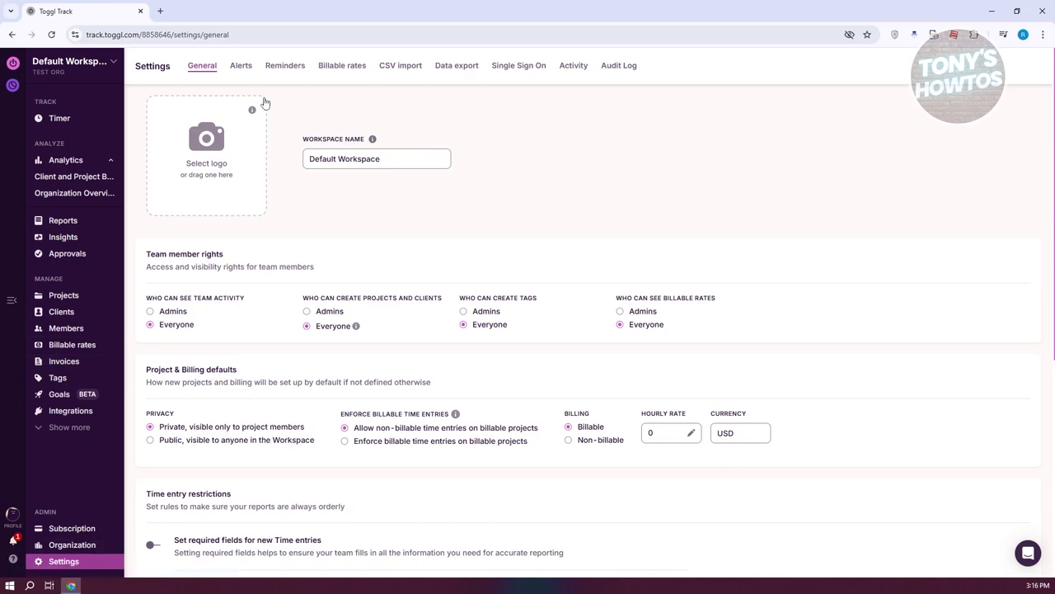
{"action": "left_click", "coordinate": [70, 363]}
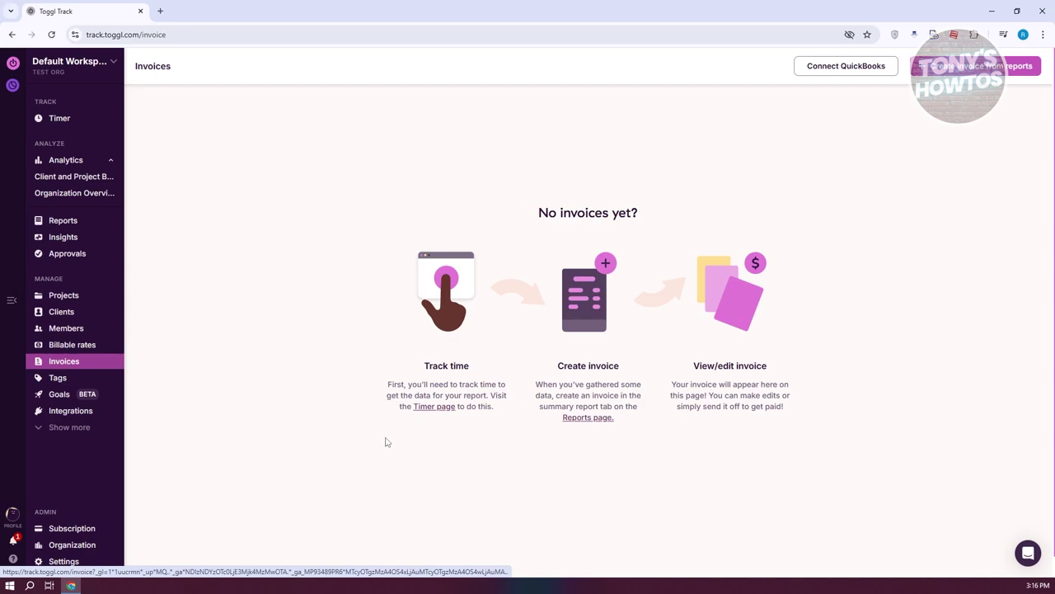
{"action": "left_click", "coordinate": [56, 385]}
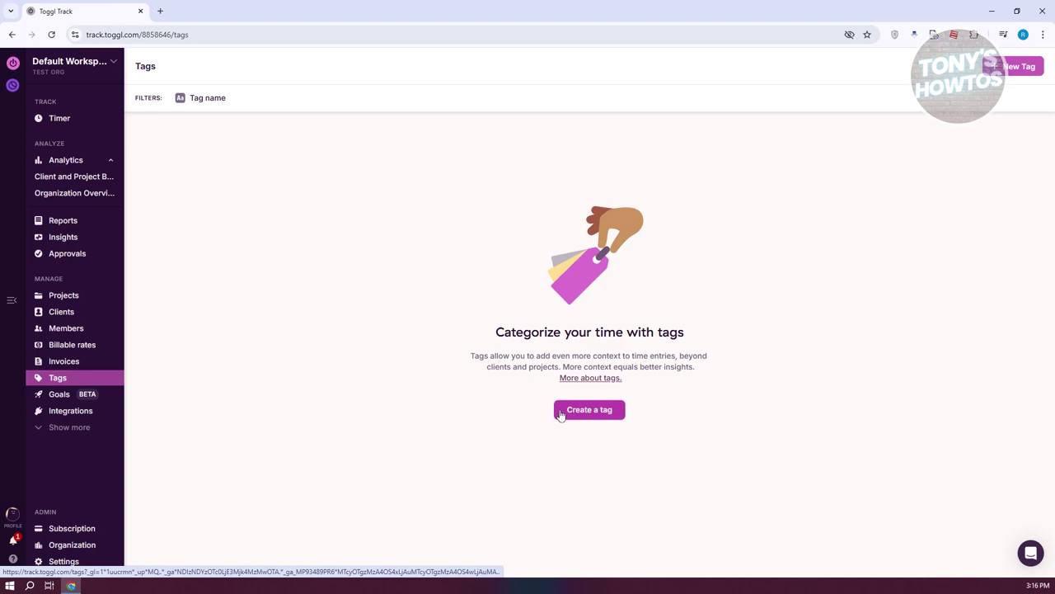
Step: Create a new tag named 'tutorial' and move on to the Goals page
{"action": "left_click", "coordinate": [609, 416]}
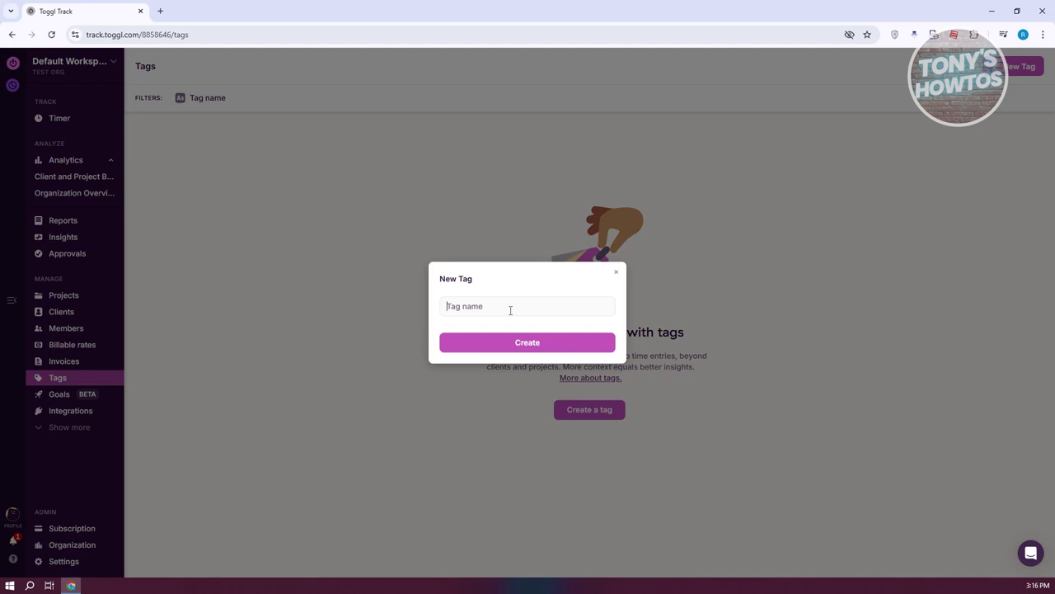
{"action": "type", "text": "tutorial"}
{"action": "left_click", "coordinate": [572, 344]}
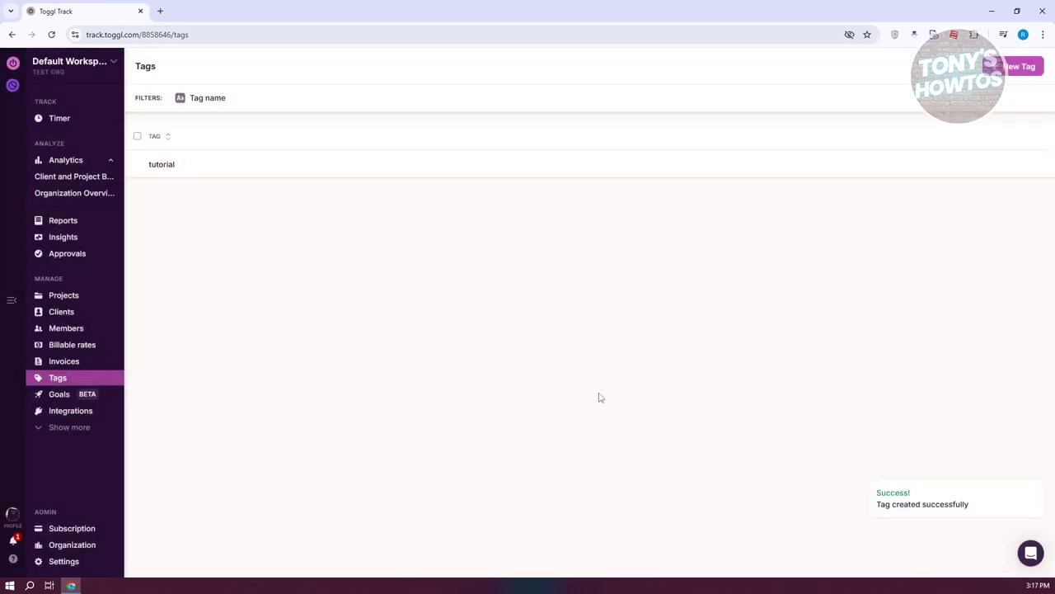
{"action": "left_click", "coordinate": [55, 399]}
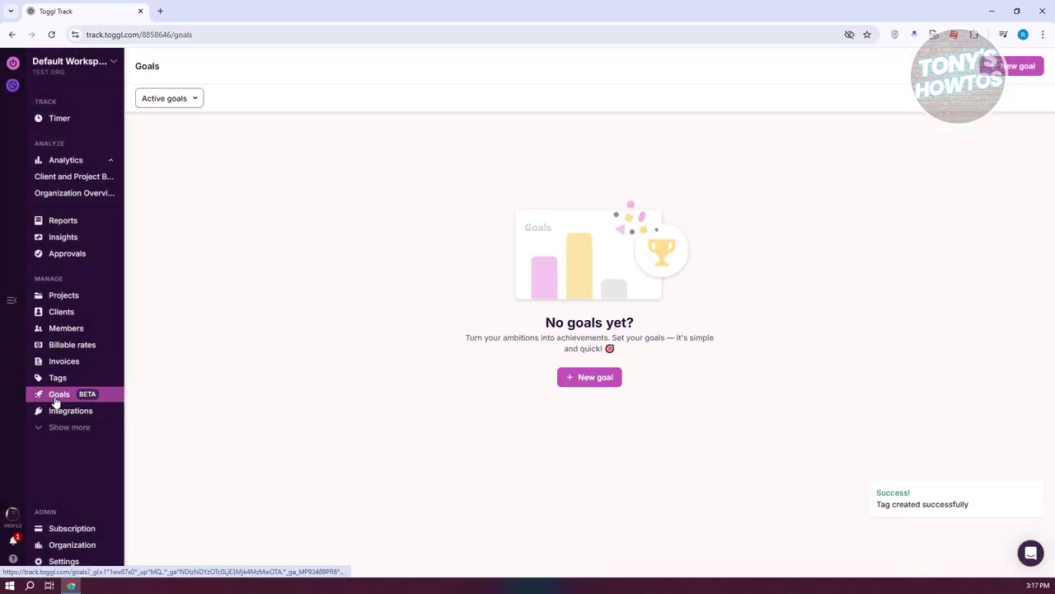
Step: Explore the new goal form's icon, 'at least' condition and end-date options, then close without saving
{"action": "left_click", "coordinate": [600, 376]}
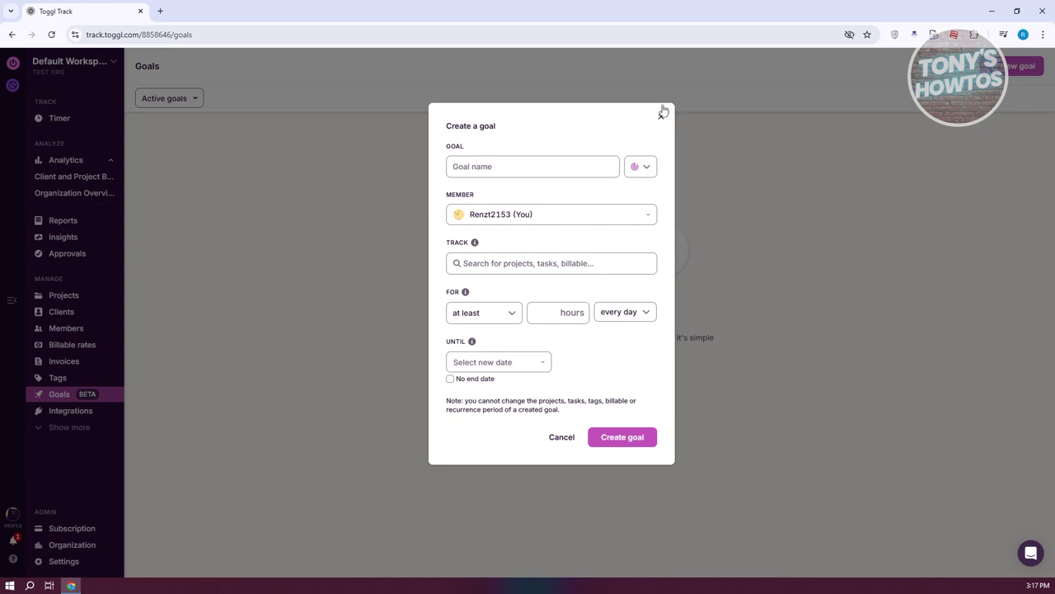
{"action": "left_click", "coordinate": [647, 170]}
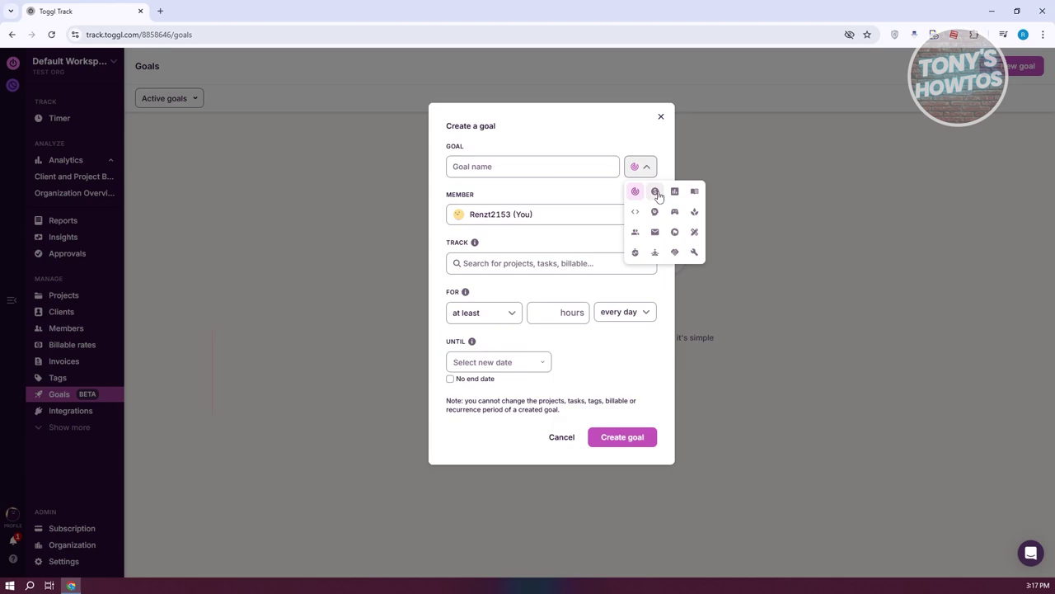
{"action": "left_click", "coordinate": [549, 165]}
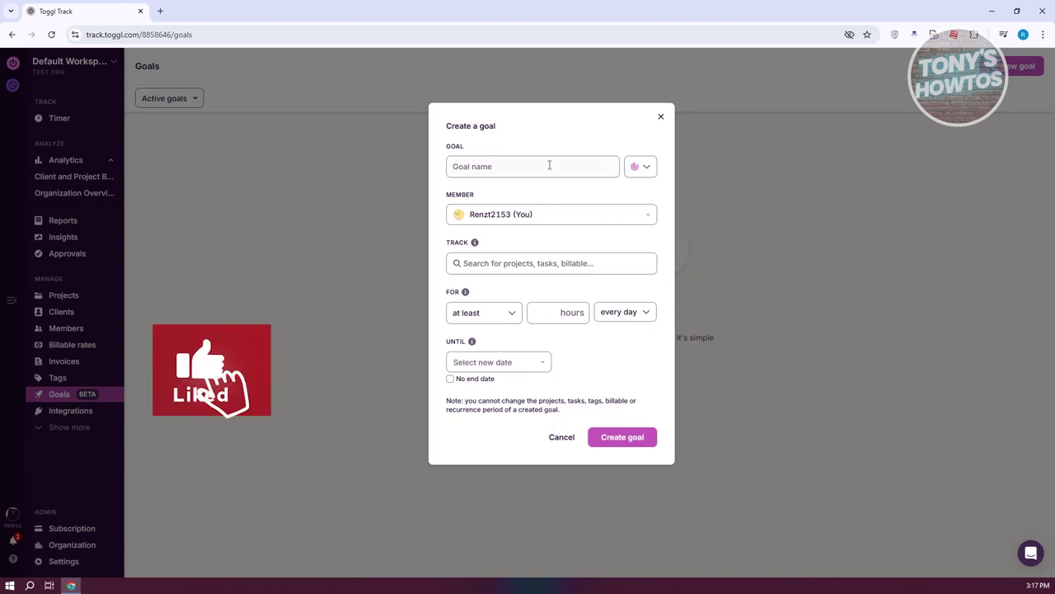
{"action": "left_click", "coordinate": [503, 319]}
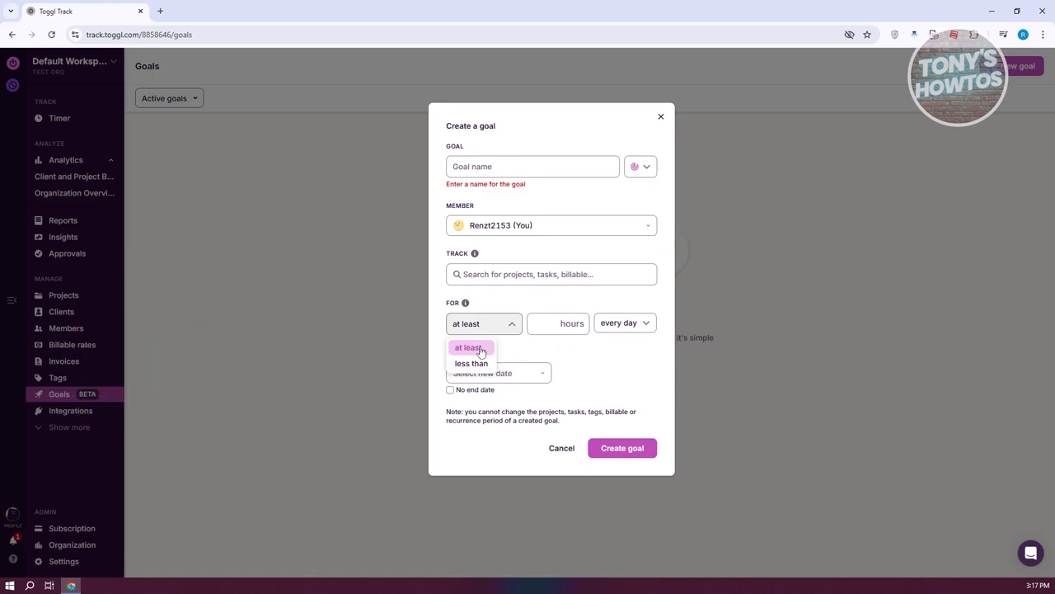
{"action": "left_click", "coordinate": [516, 323]}
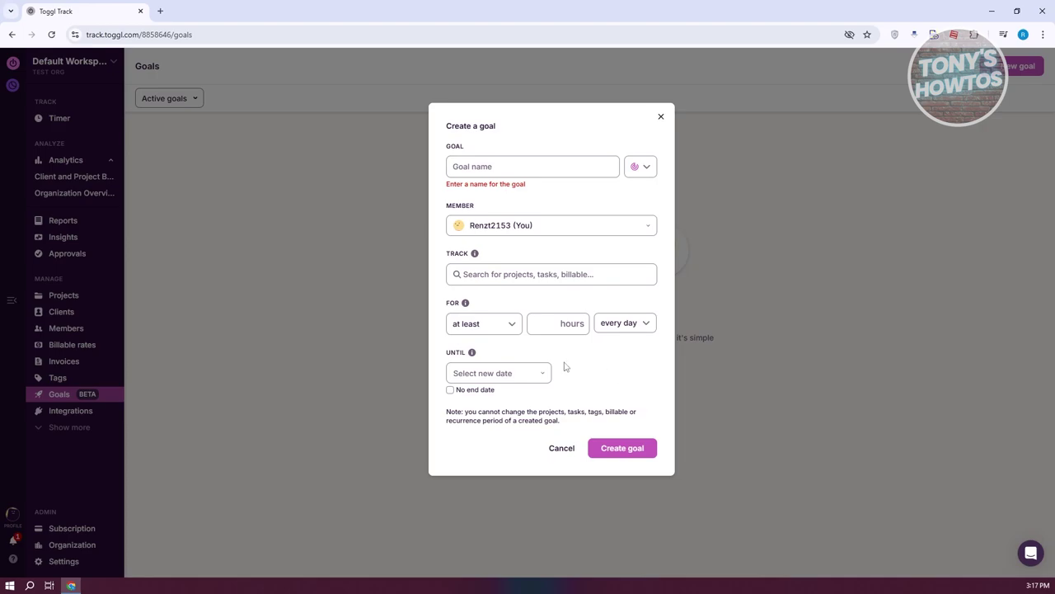
{"action": "left_click", "coordinate": [547, 370]}
{"action": "left_click", "coordinate": [652, 362]}
{"action": "left_click", "coordinate": [454, 390]}
{"action": "left_click", "coordinate": [472, 394]}
{"action": "left_click", "coordinate": [661, 117]}
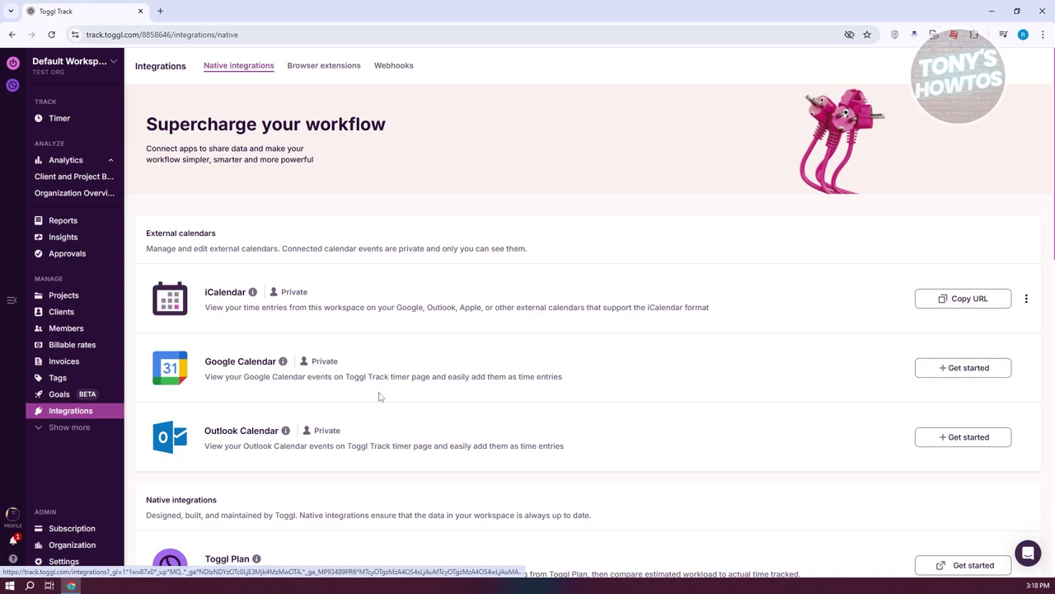
Step: Reveal more sidebar sections and review the workspace General settings for member rights and defaults
{"action": "left_click", "coordinate": [63, 433]}
{"action": "scroll", "coordinate": [70, 461], "scroll_direction": "down", "scroll_amount": 2}
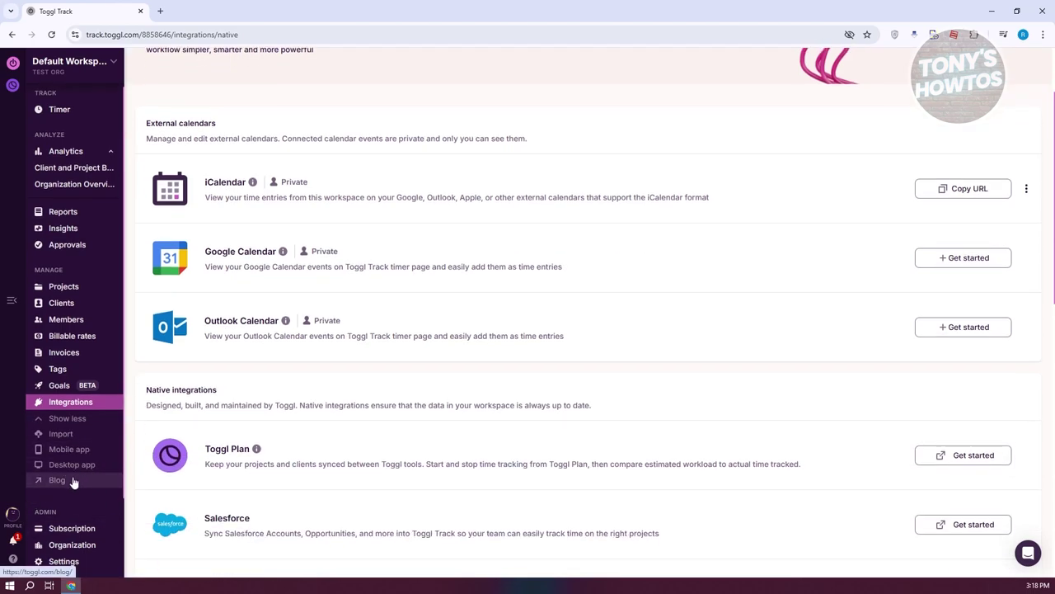
{"action": "left_click", "coordinate": [65, 561]}
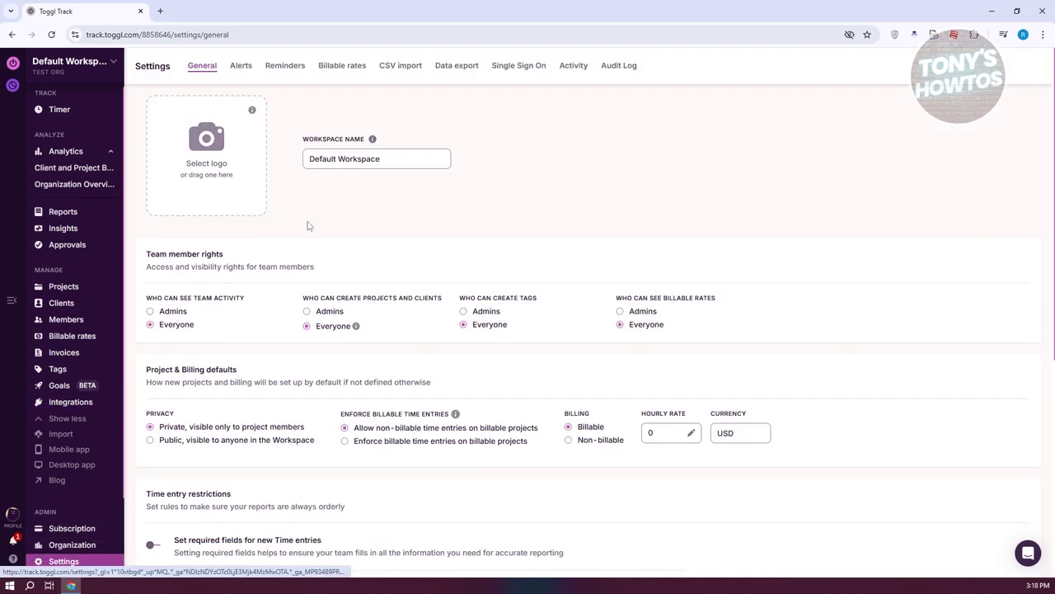
{"action": "scroll", "coordinate": [338, 235], "scroll_direction": "down", "scroll_amount": 1}
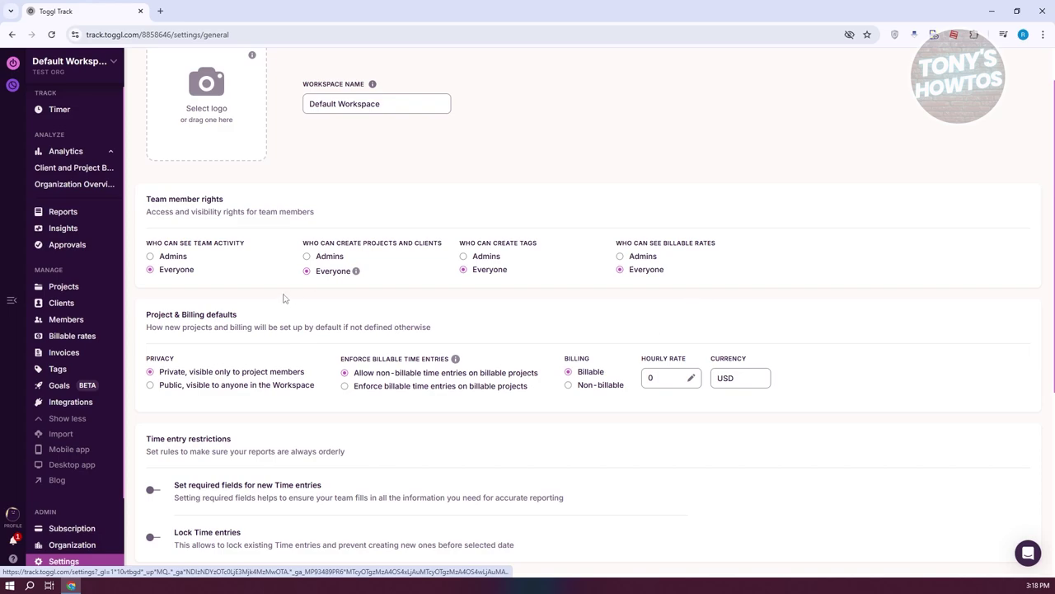
{"action": "scroll", "coordinate": [284, 297], "scroll_direction": "up", "scroll_amount": 1}
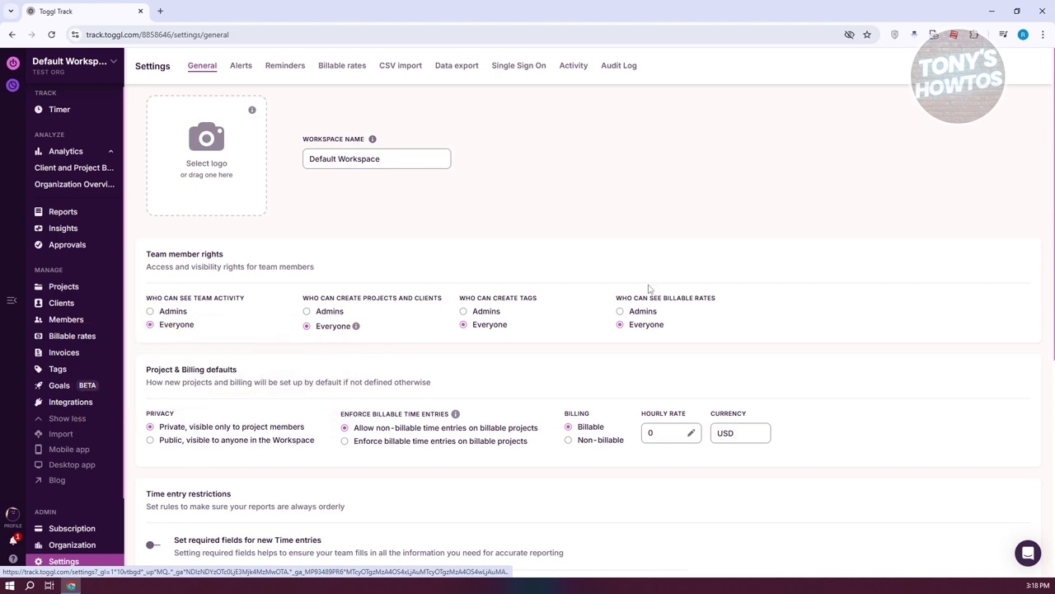
{"action": "left_click", "coordinate": [243, 66]}
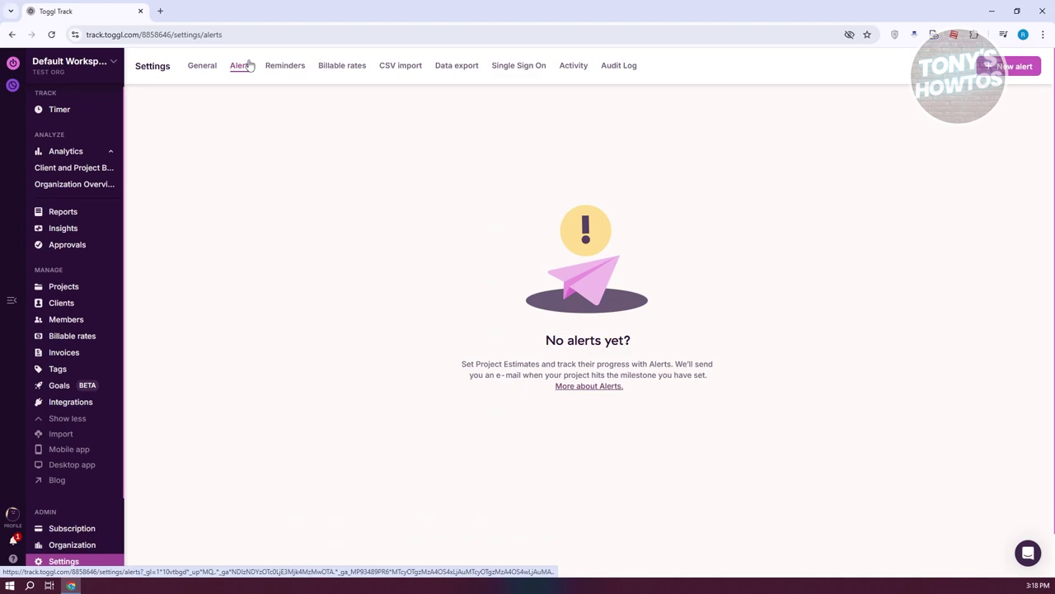
Step: Step through the Reminders, Billable rates, CSV import, Data export, Single Sign On and Activity tabs
{"action": "left_click", "coordinate": [298, 67]}
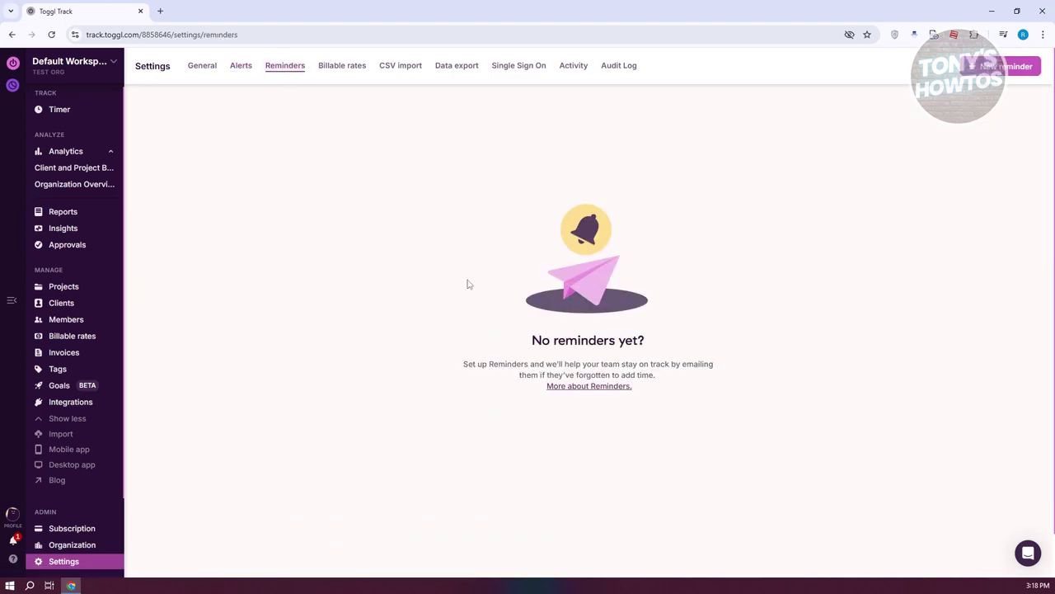
{"action": "left_click", "coordinate": [344, 70]}
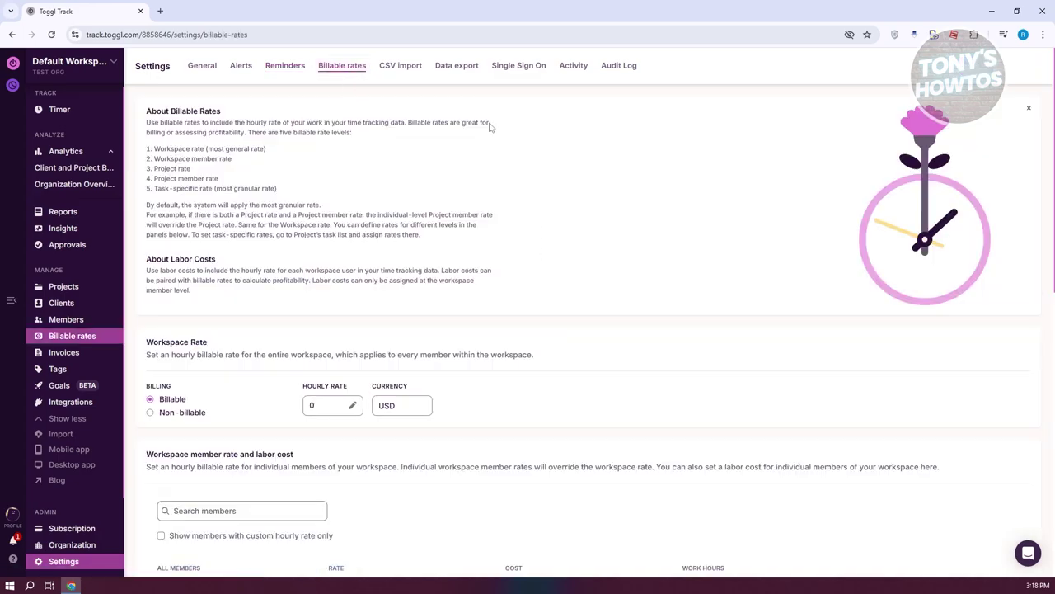
{"action": "scroll", "coordinate": [574, 410], "scroll_direction": "down", "scroll_amount": 2}
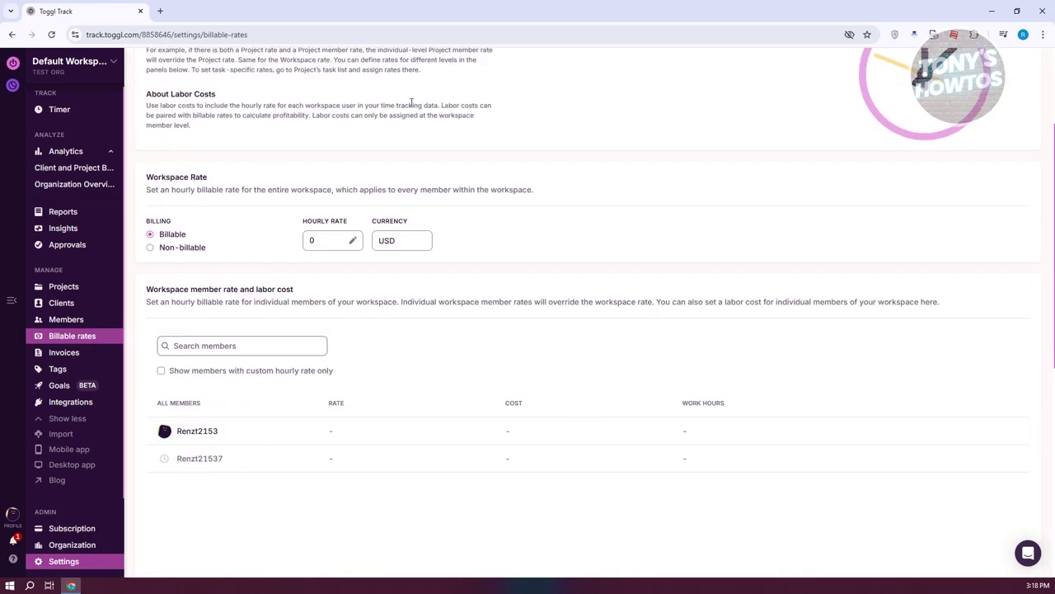
{"action": "scroll", "coordinate": [508, 277], "scroll_direction": "up", "scroll_amount": 2}
{"action": "left_click", "coordinate": [404, 66]}
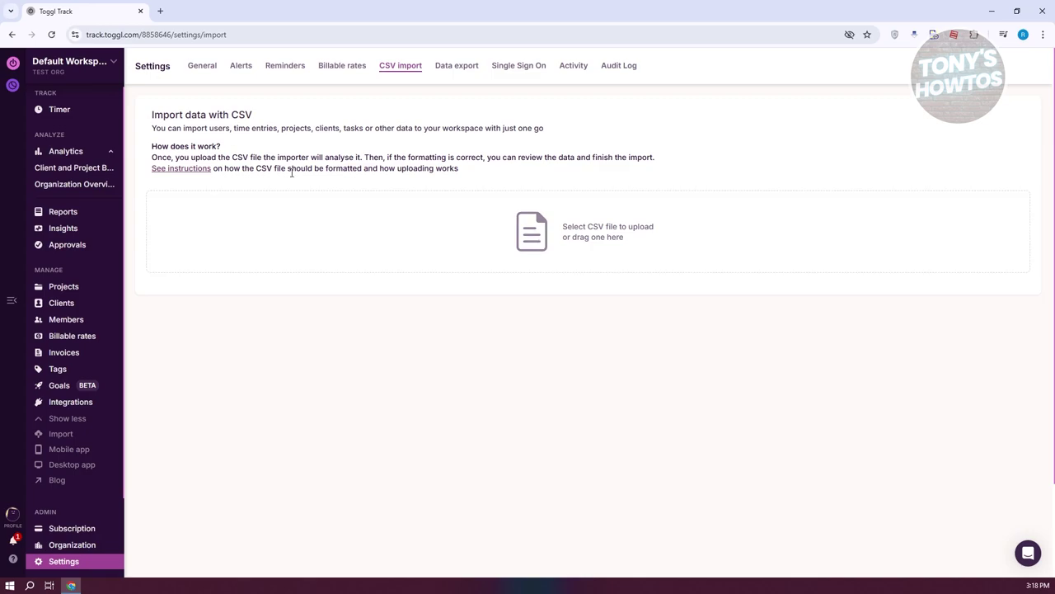
{"action": "left_click", "coordinate": [457, 66]}
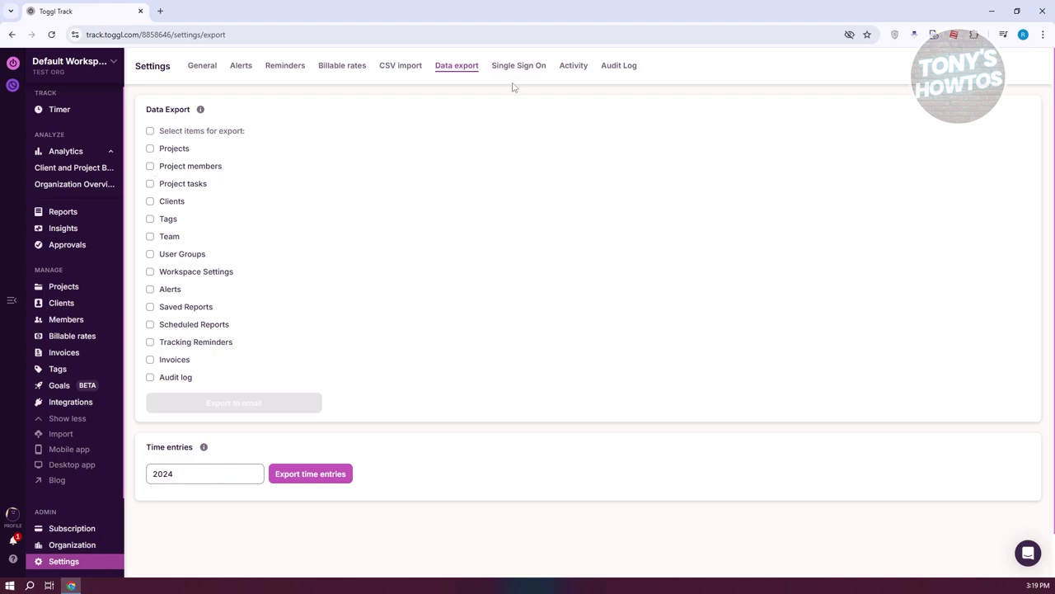
{"action": "left_click", "coordinate": [521, 68]}
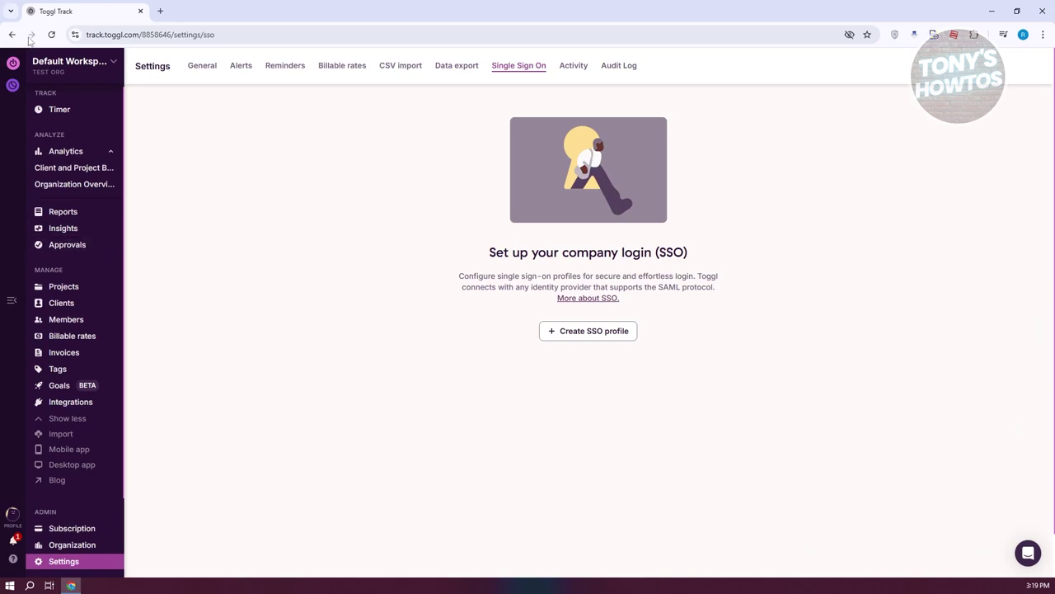
{"action": "left_click", "coordinate": [572, 66]}
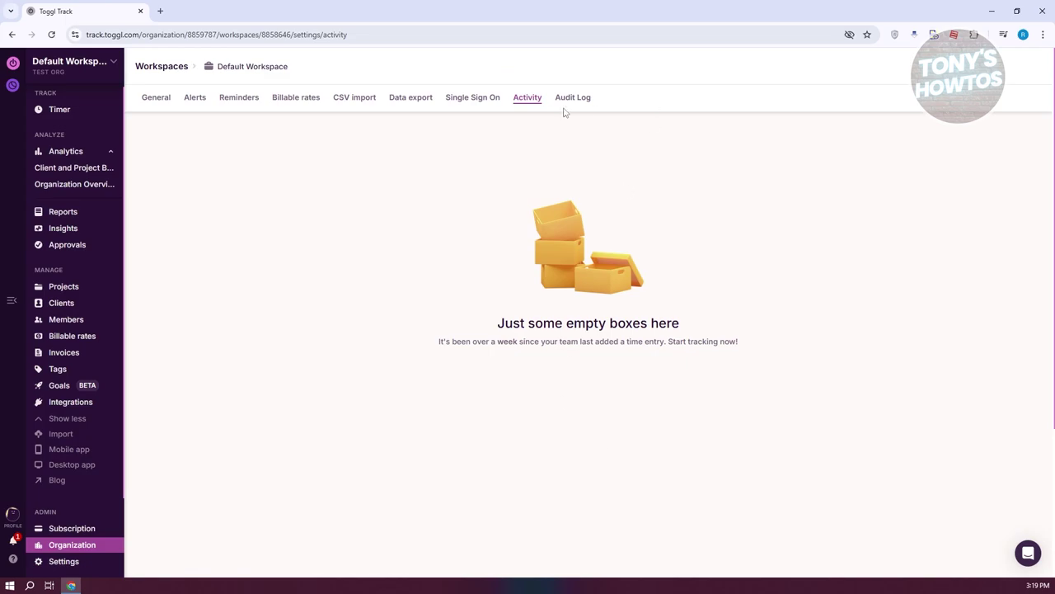
Step: Review the workspace Audit Log, then return to the Timer's weekly calendar
{"action": "left_click", "coordinate": [571, 99]}
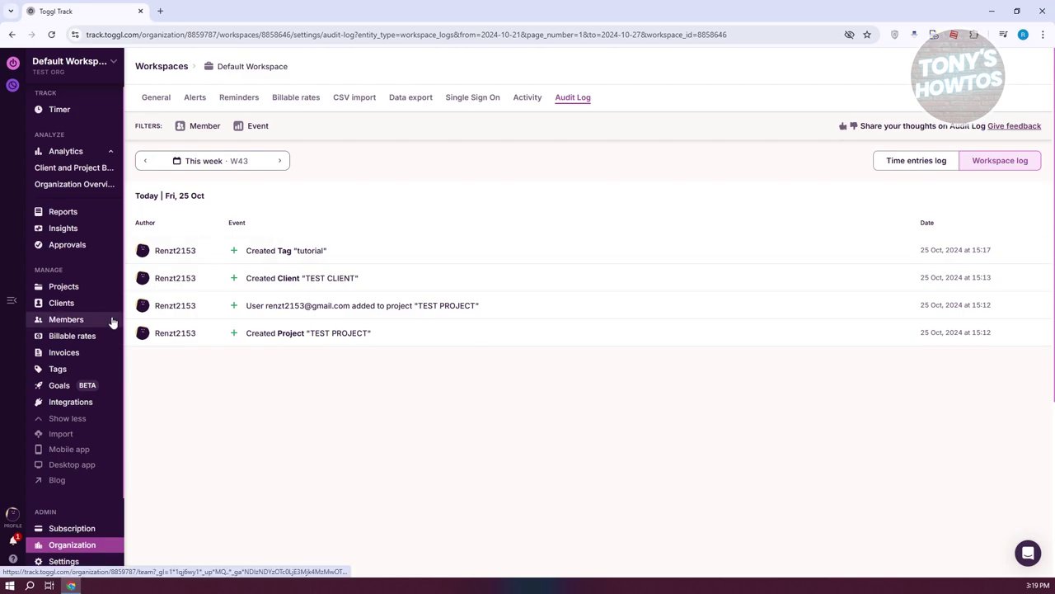
{"action": "left_click", "coordinate": [50, 109]}
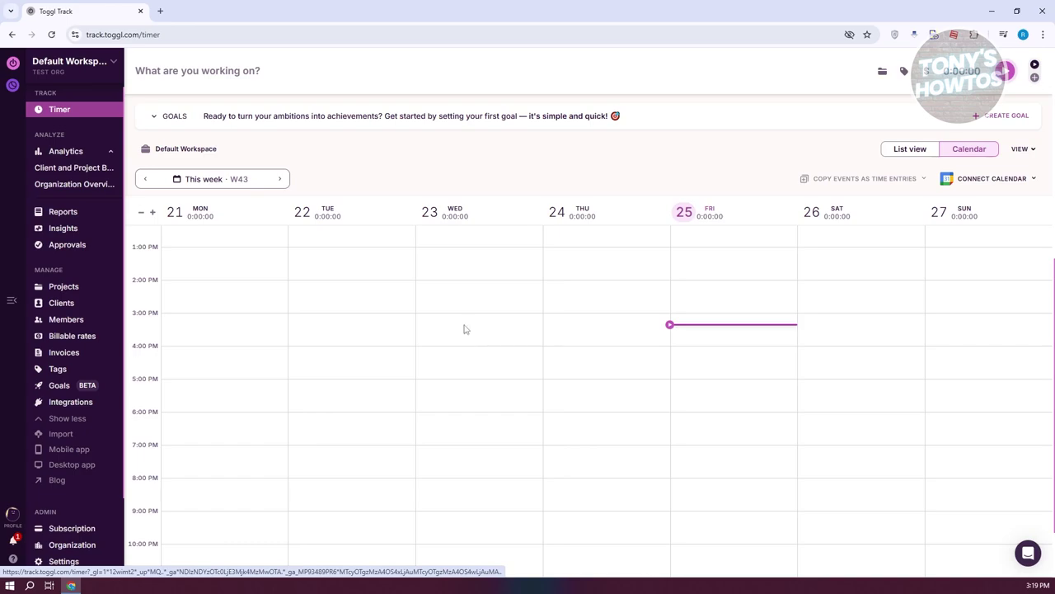
{"action": "left_click", "coordinate": [272, 70]}
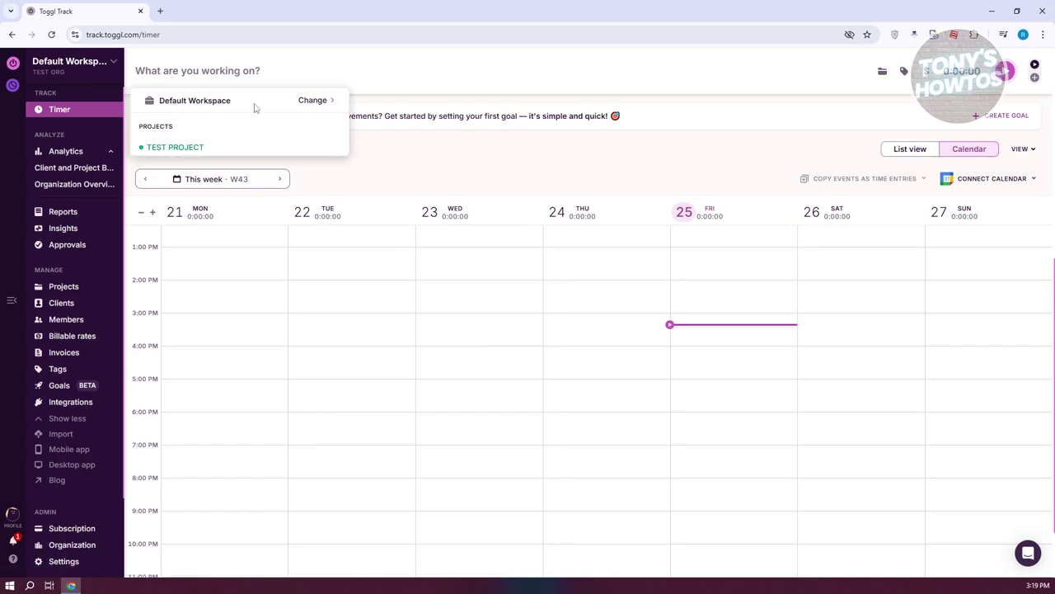
Step: Start a timer on TEST PROJECT and tag it with 'tutorial'
{"action": "left_click", "coordinate": [195, 147]}
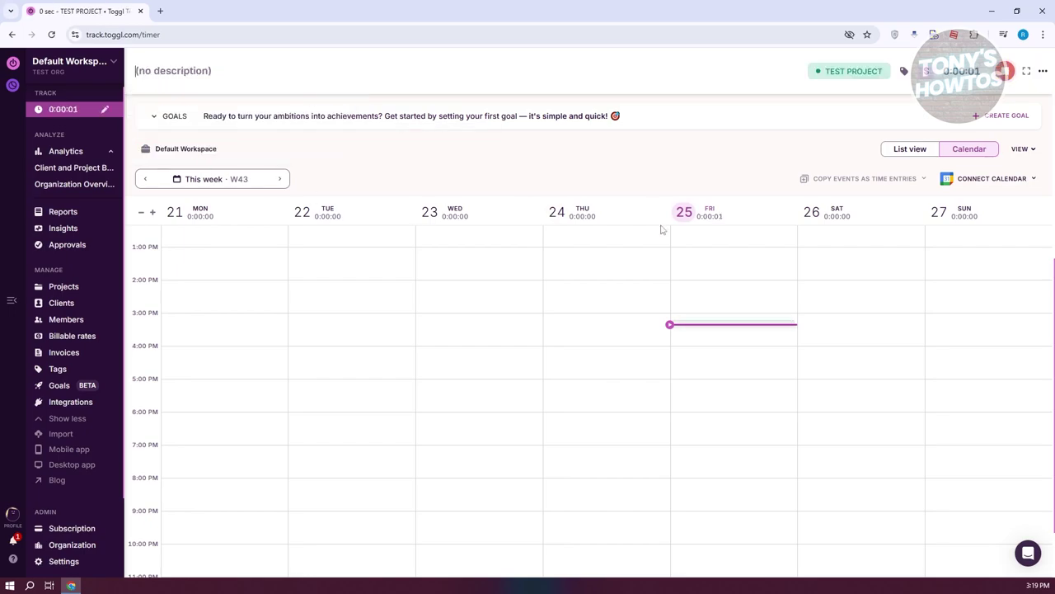
{"action": "left_click", "coordinate": [904, 71]}
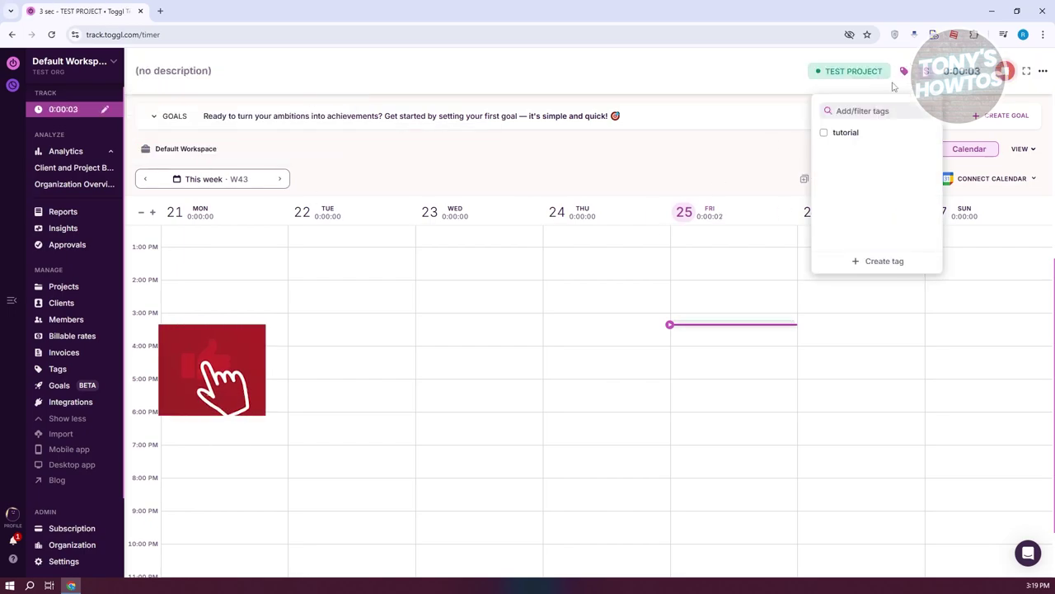
{"action": "left_click", "coordinate": [825, 132]}
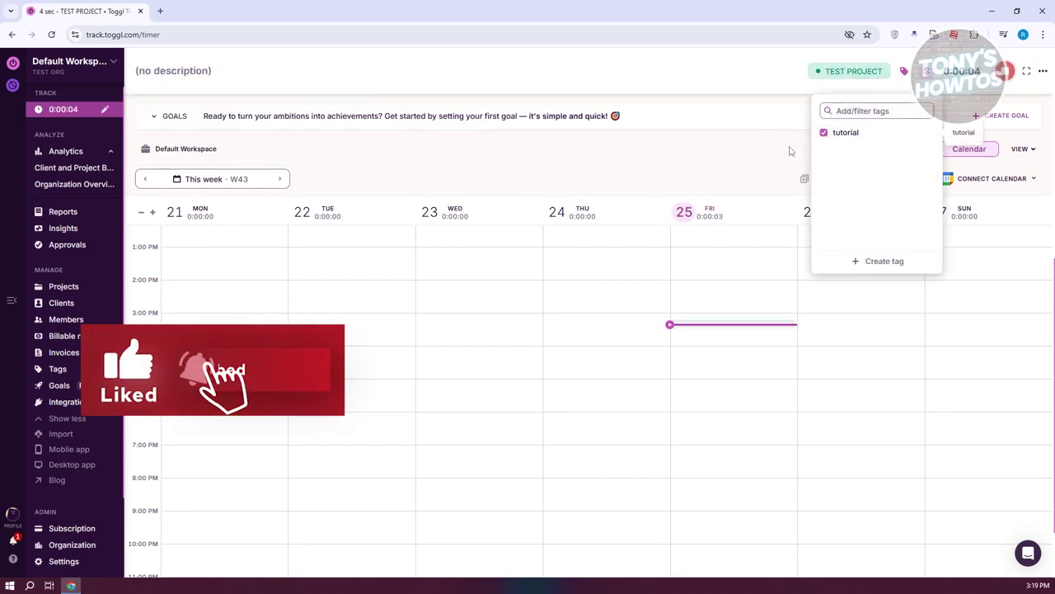
{"action": "left_click", "coordinate": [690, 168]}
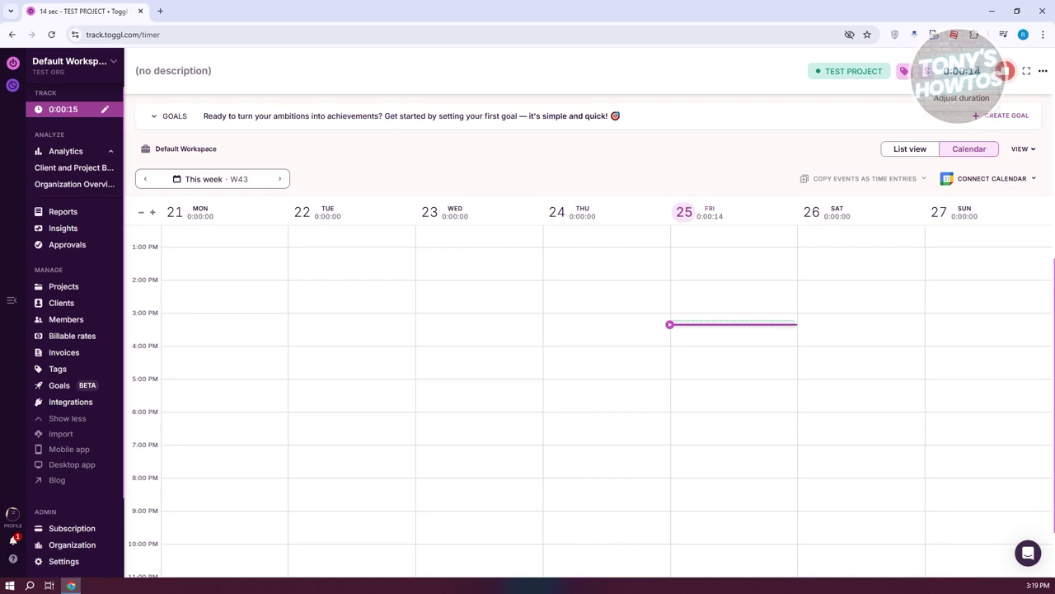
Step: Check the running entry's start time and its additional actions menu
{"action": "left_click", "coordinate": [962, 72]}
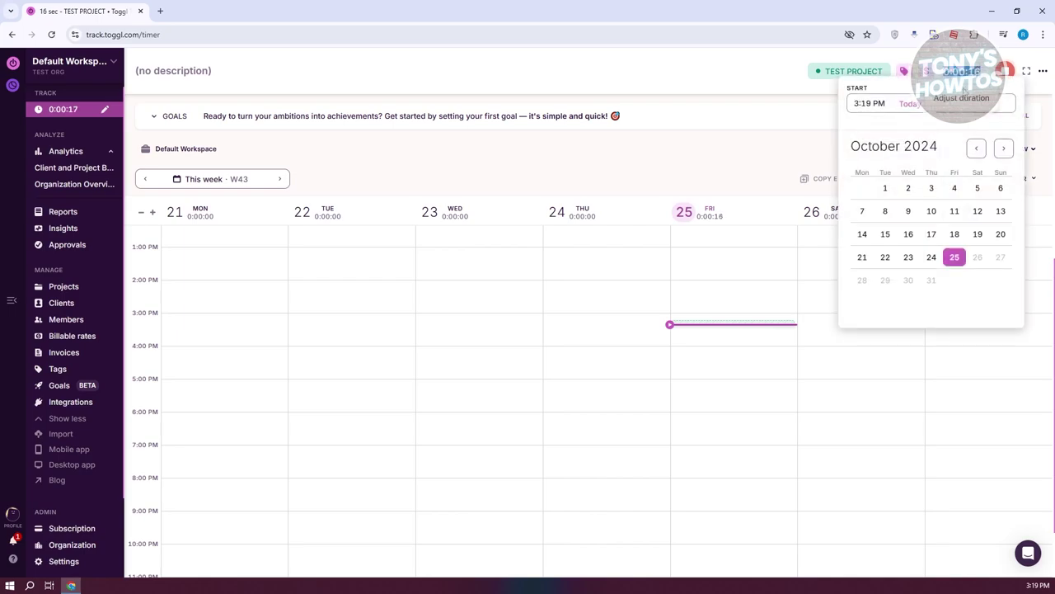
{"action": "left_click", "coordinate": [773, 142]}
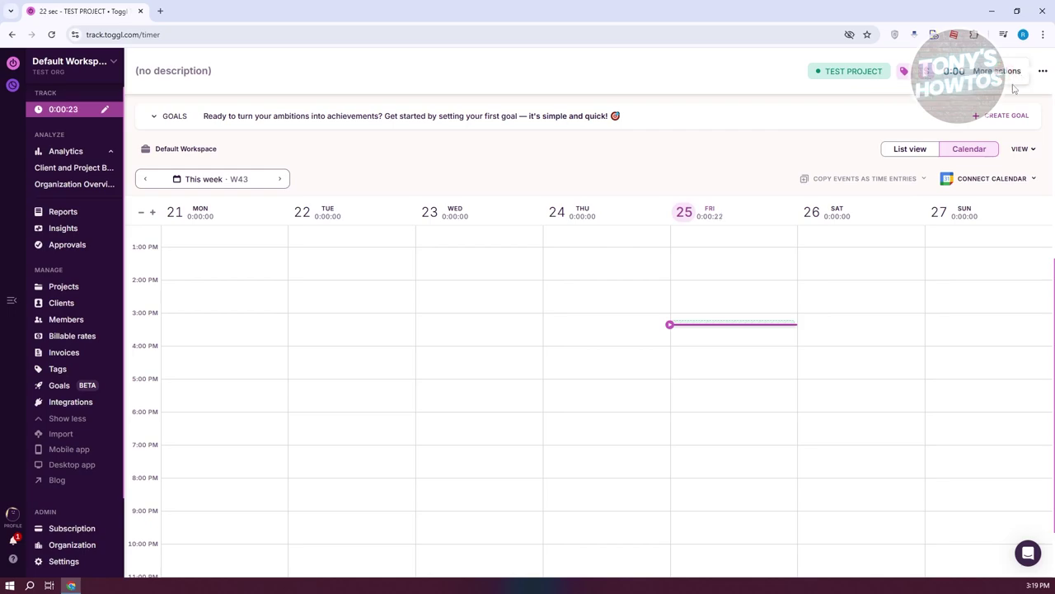
{"action": "left_click", "coordinate": [1043, 72]}
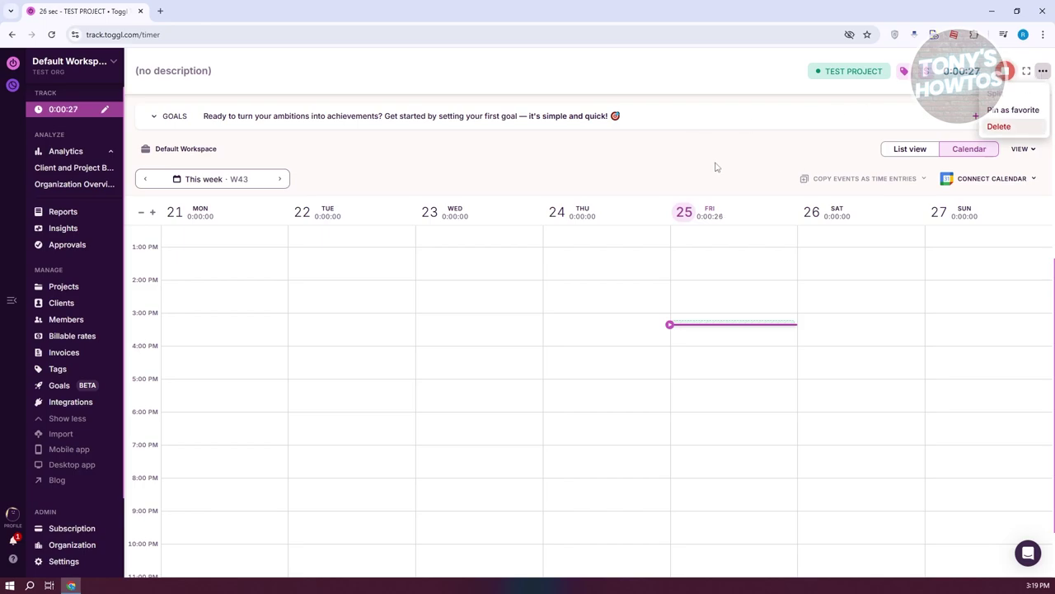
{"action": "left_click", "coordinate": [358, 72]}
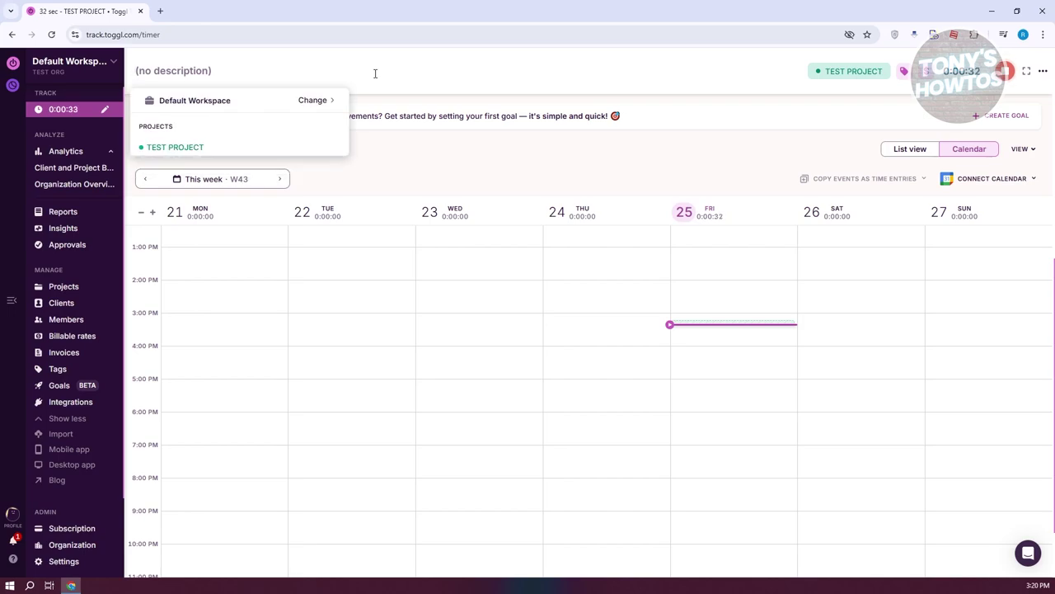
Step: Describe the running entry as 'SOME TUTORIAL' and stop the timer
{"action": "type", "text": "SOME TUTORIAL"}
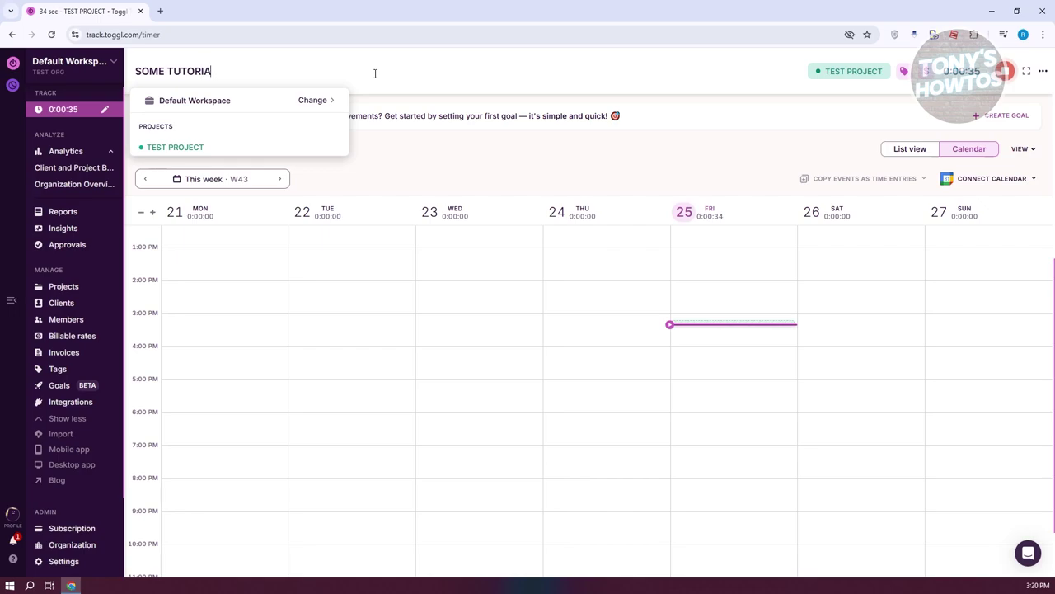
{"action": "left_click", "coordinate": [502, 172]}
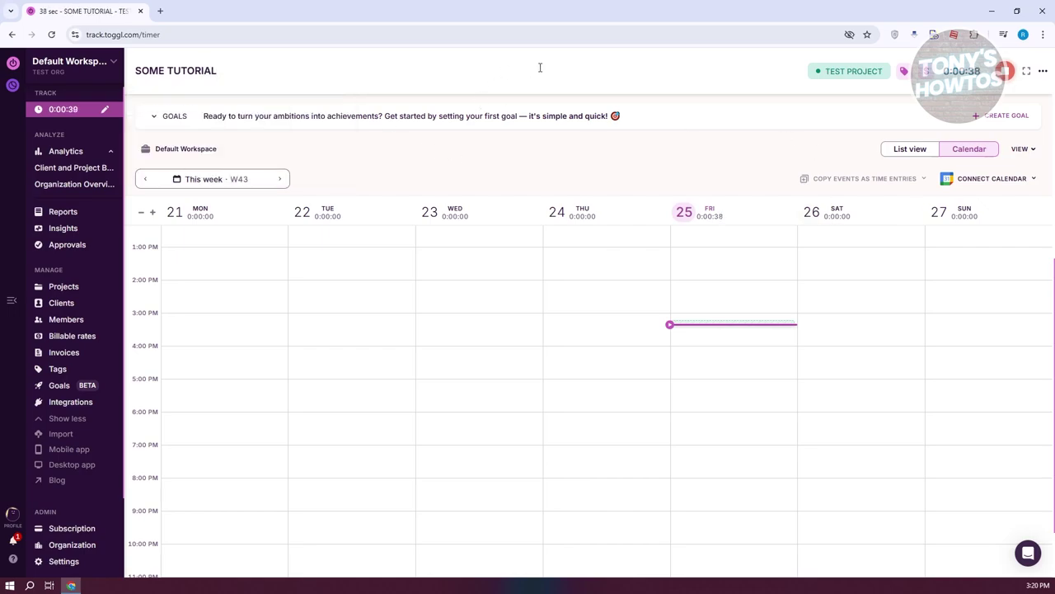
{"action": "left_click", "coordinate": [1004, 71]}
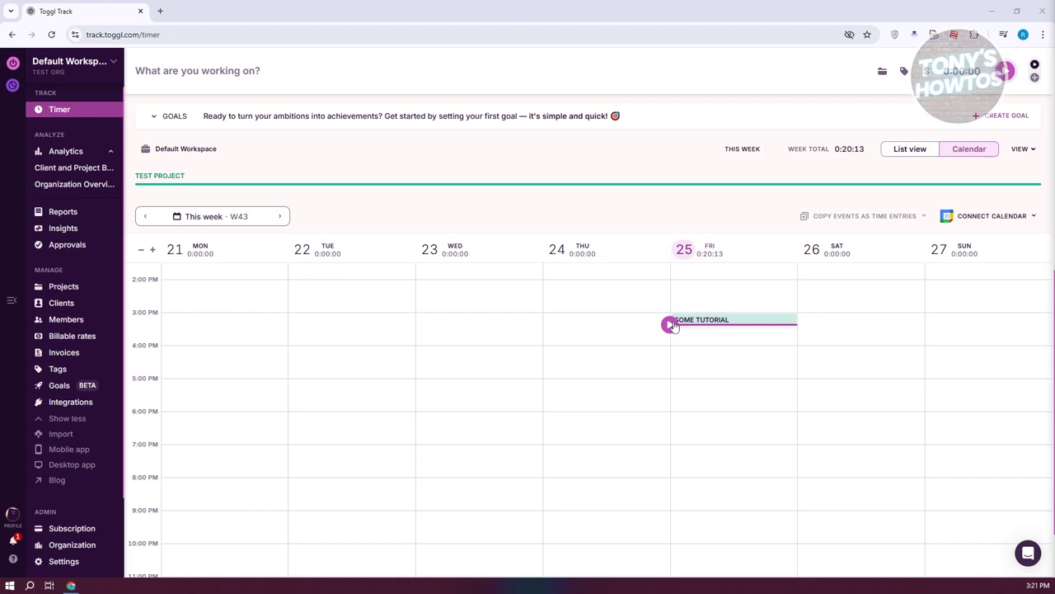
Step: Resume the SOME TUTORIAL entry from the calendar and stop the timer shortly after
{"action": "left_click", "coordinate": [709, 323]}
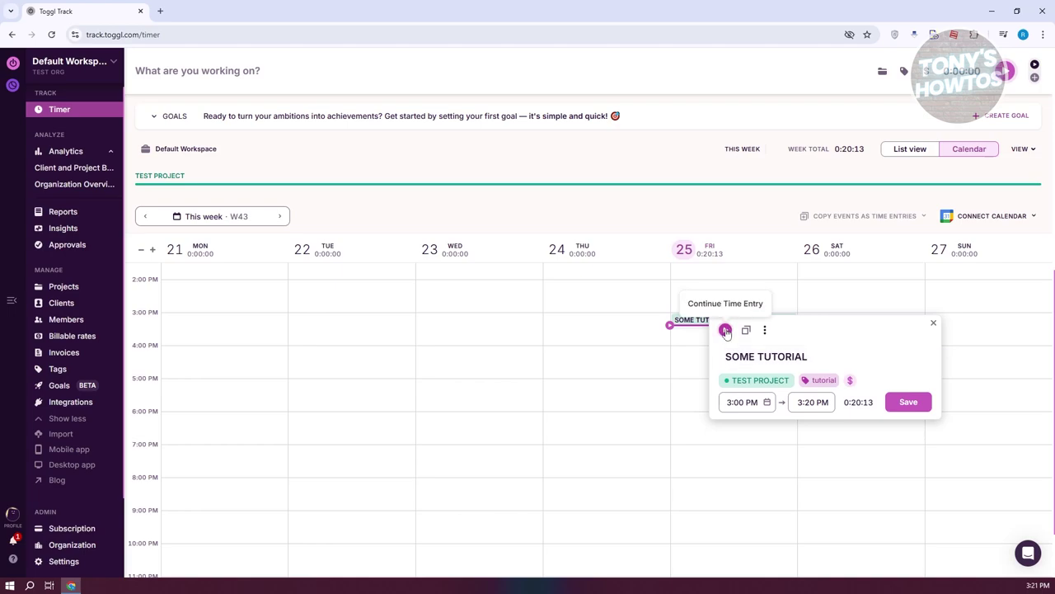
{"action": "left_click", "coordinate": [725, 331]}
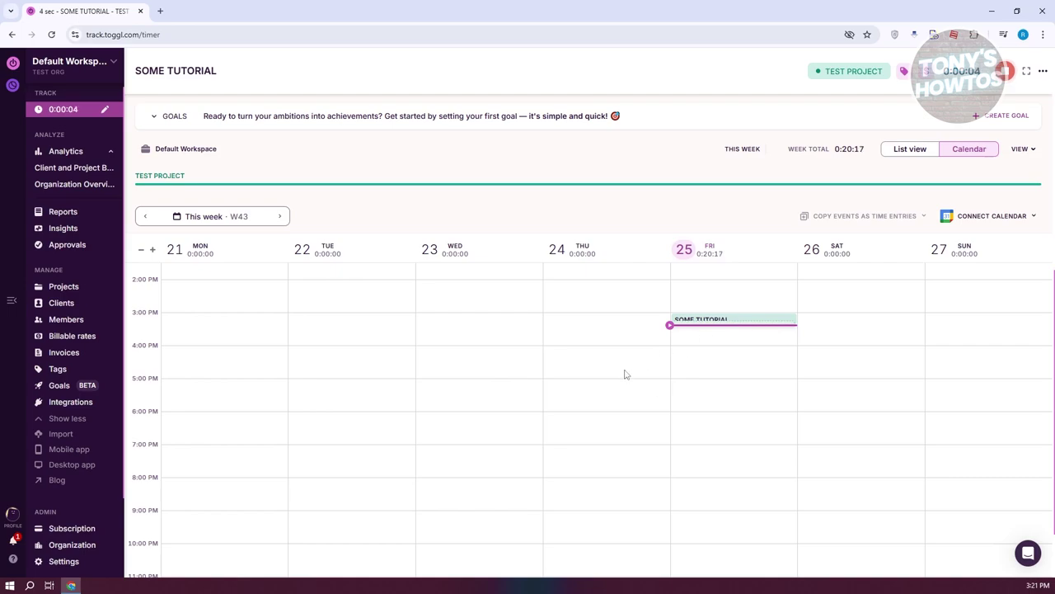
{"action": "left_click", "coordinate": [1007, 74]}
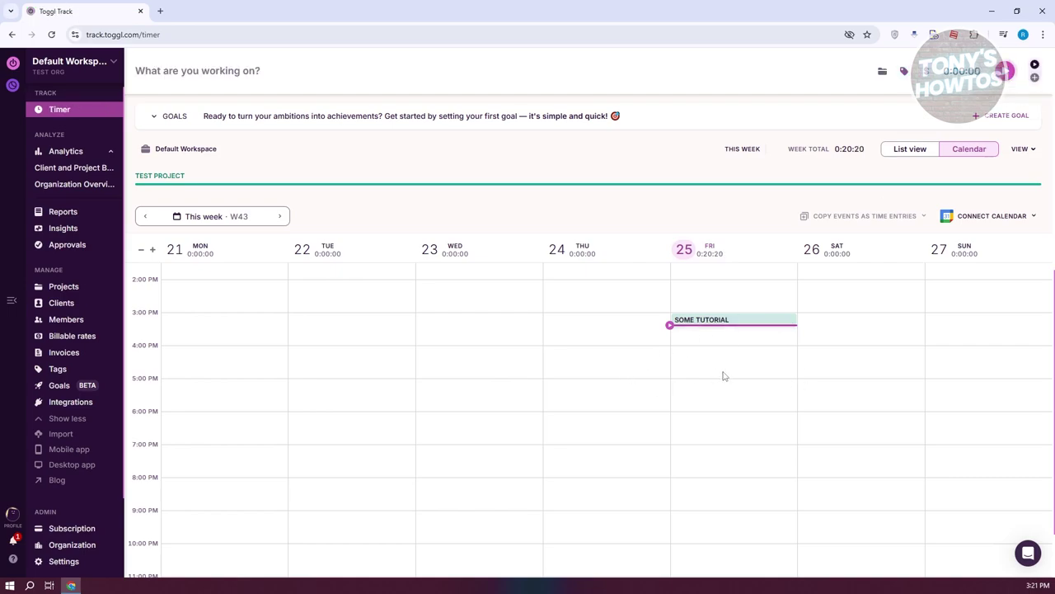
Step: Save the SOME TUTORIAL entry and check the 0:20:20 week total in list and calendar views
{"action": "left_click", "coordinate": [684, 322]}
{"action": "left_click", "coordinate": [879, 409]}
{"action": "left_click", "coordinate": [911, 150]}
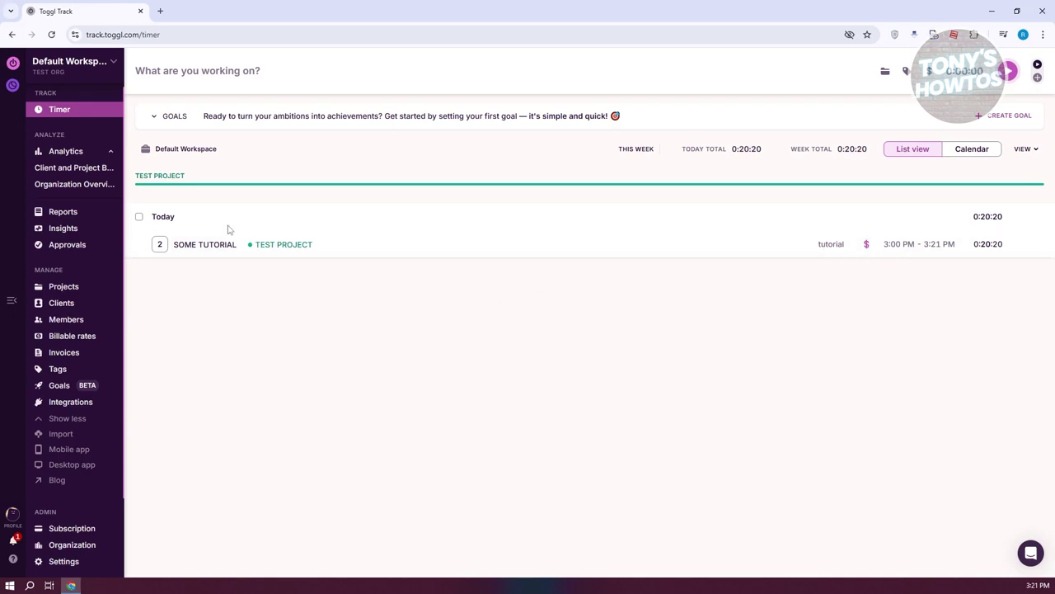
{"action": "left_click", "coordinate": [977, 150]}
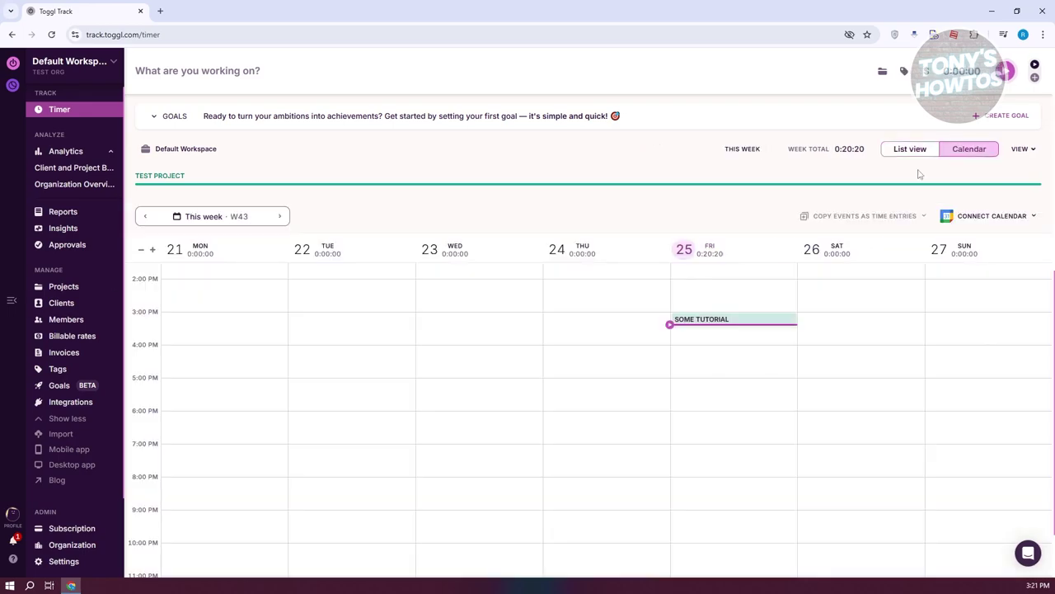